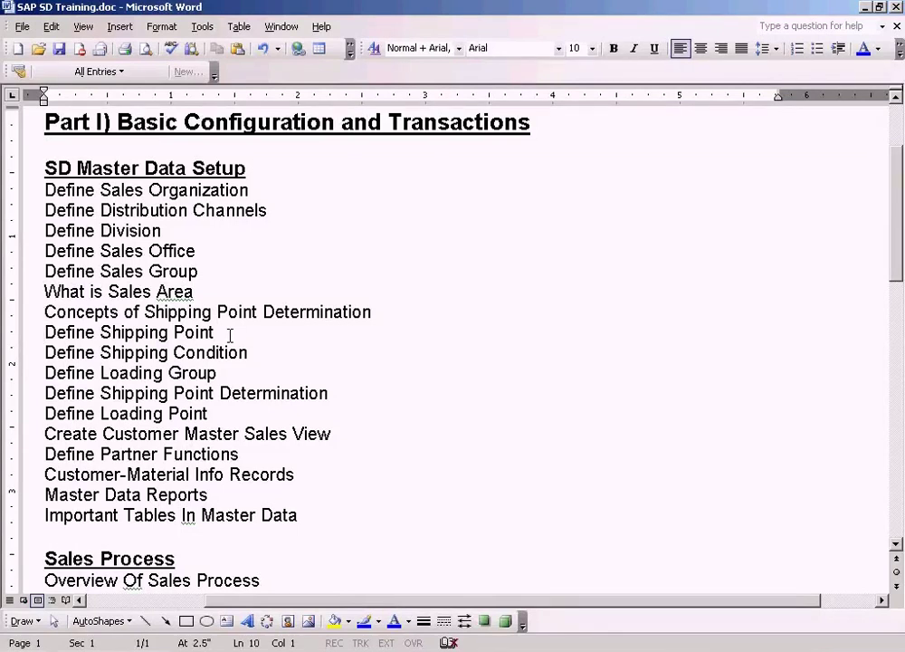
# Review the shipping topics in the SD Master Data Setup outline, from the shipping point concepts to Define Shipping Point Determination
pyautogui.hotkey('shift', 'Down')
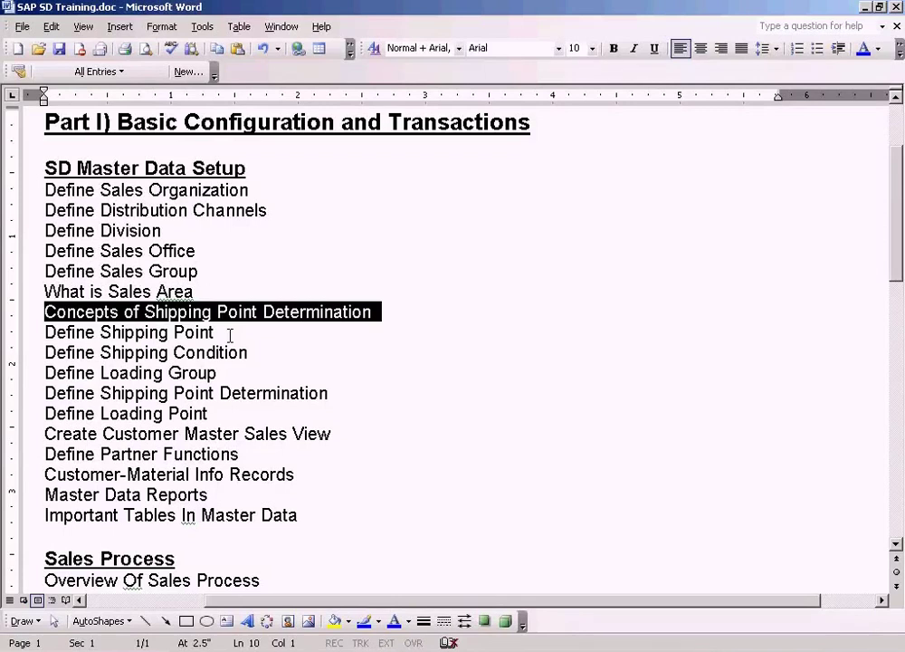
pyautogui.click(230, 335)
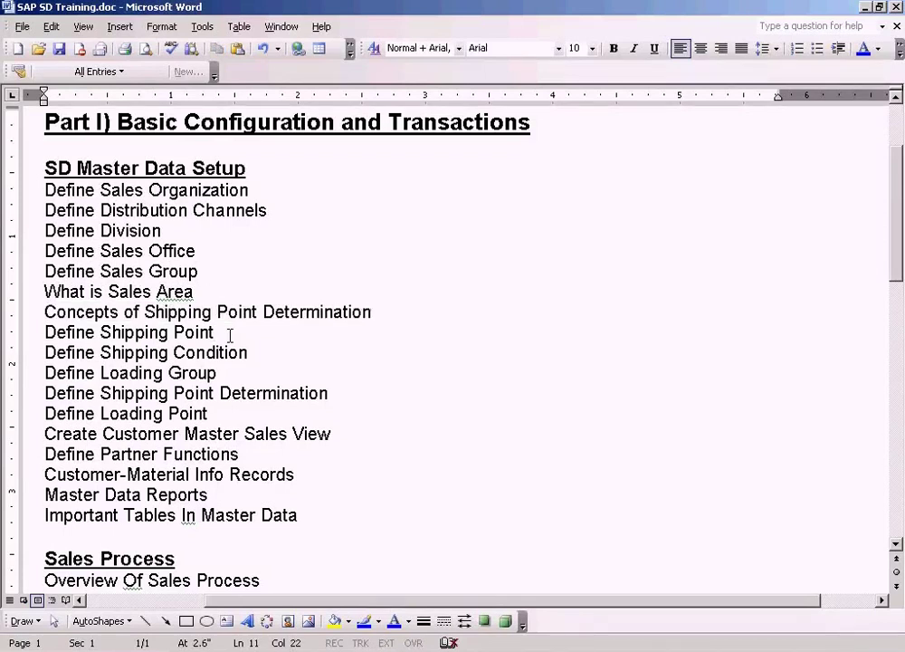
pyautogui.tripleClick(230, 335)
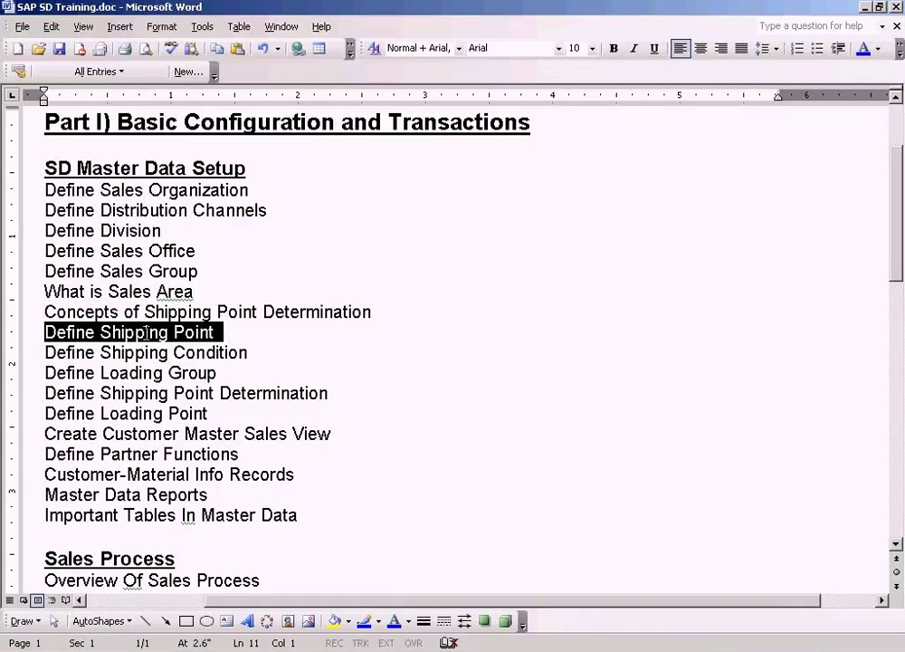
pyautogui.click(125, 352)
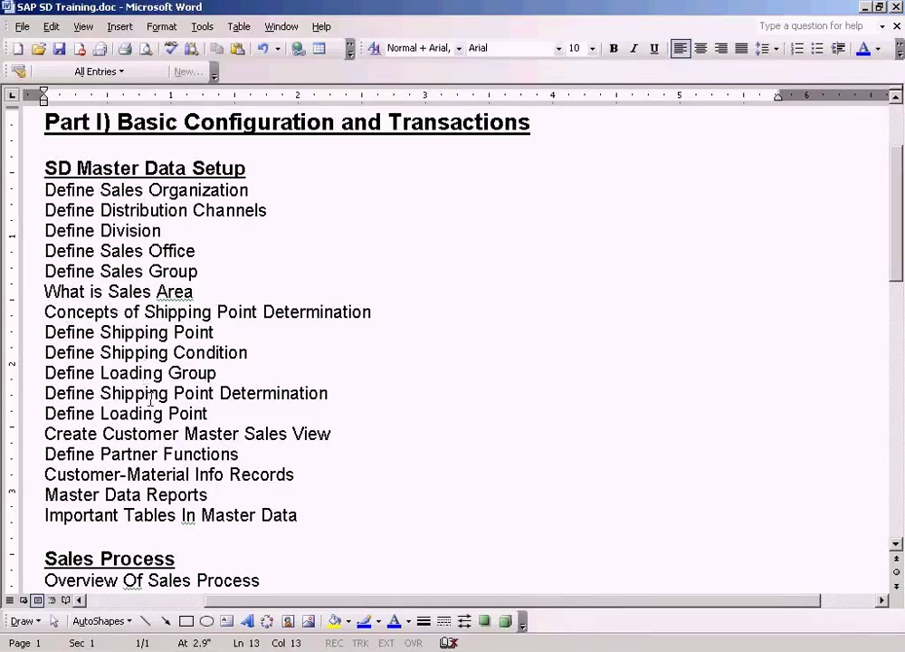
pyautogui.click(356, 392)
pyautogui.hotkey('ctrl', 'shift', 'Left')
pyautogui.hotkey('ctrl', 'shift', 'Left')
pyautogui.hotkey('ctrl', 'shift', 'Left')
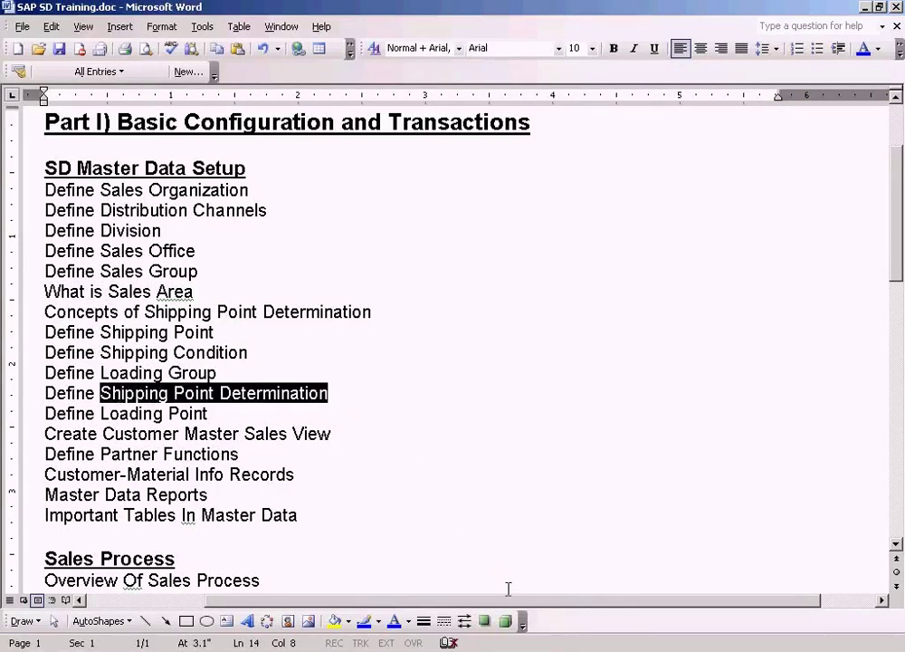
# Switch to the Shipping Point.JPG diagram in Paint and examine the Port of New York shipping point and its Using Cranes loading group
pyautogui.hotkey('alt', 'Tab')
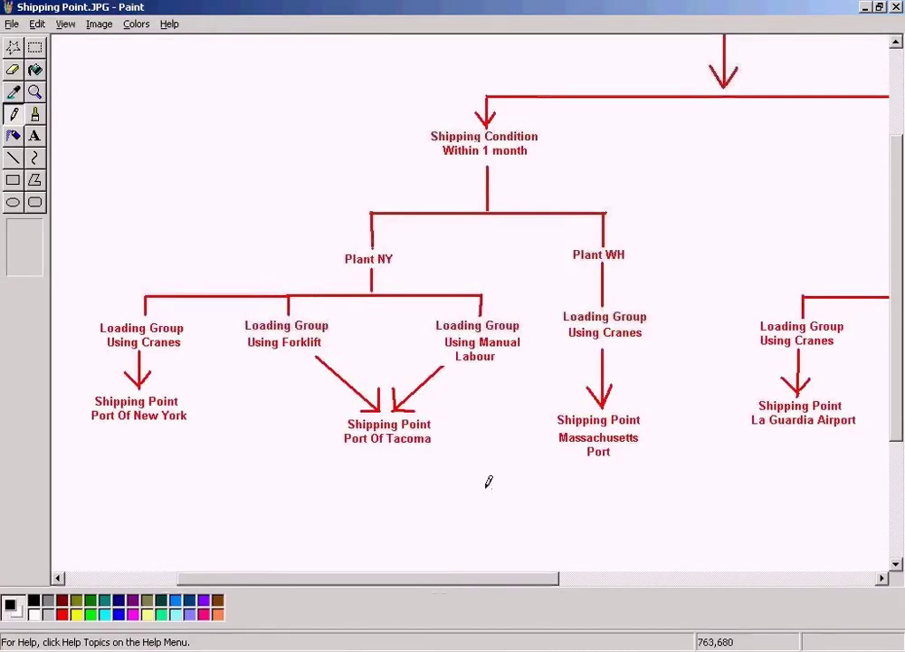
pyautogui.click(880, 578)
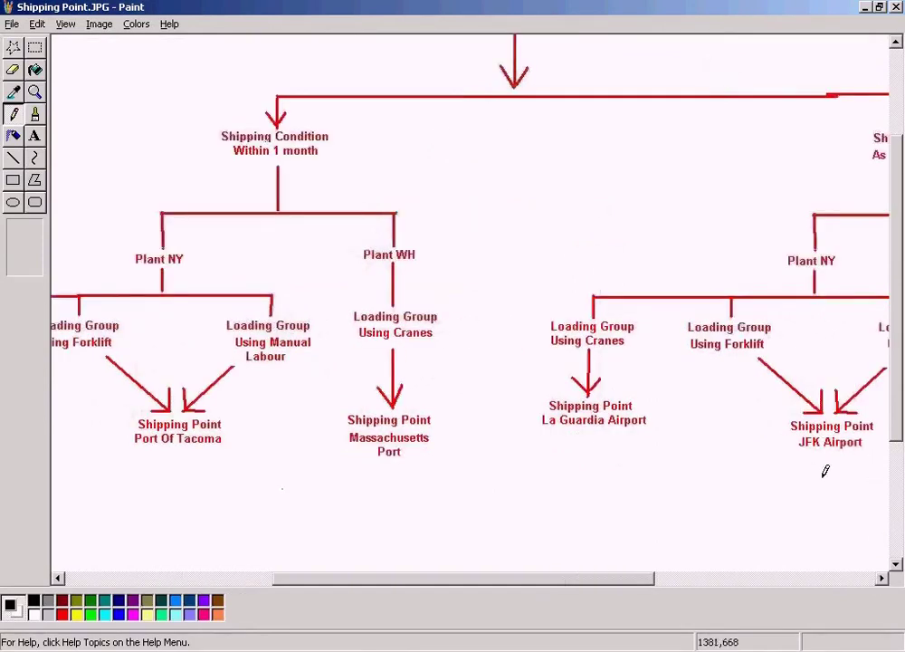
pyautogui.moveTo(894, 317); pyautogui.dragTo(901, 218)
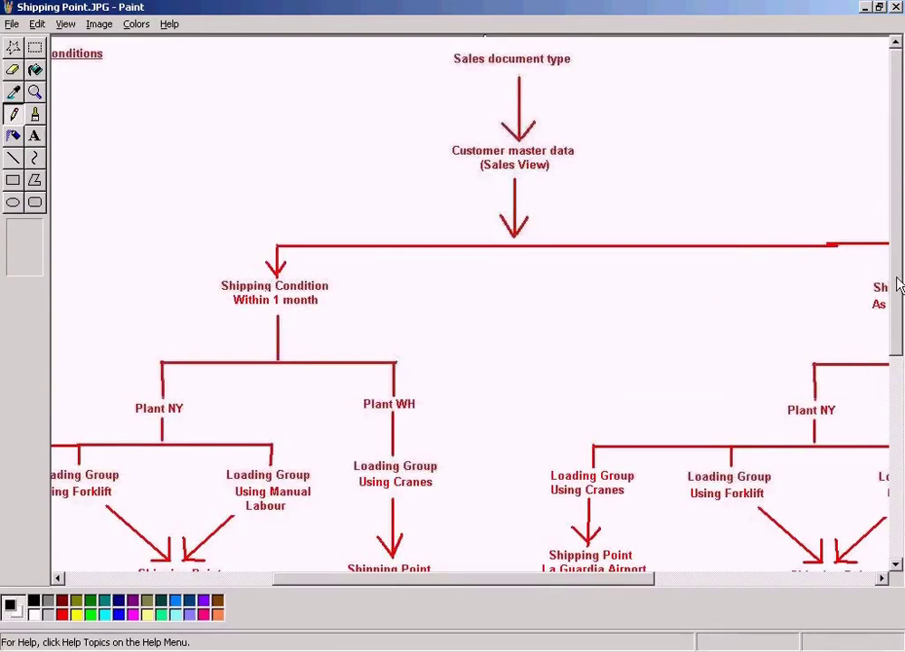
pyautogui.moveTo(897, 284); pyautogui.dragTo(898, 298)
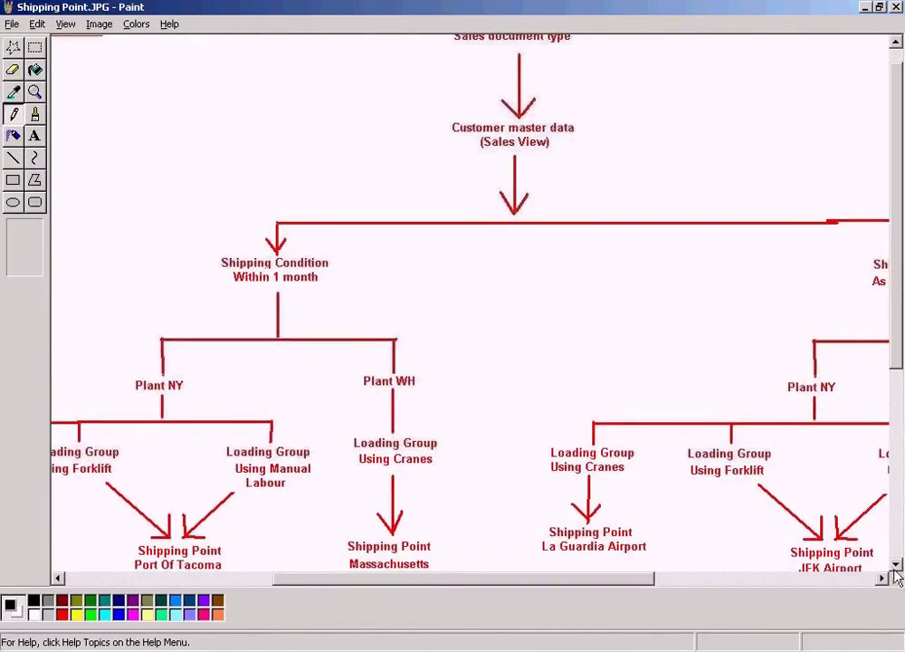
pyautogui.scroll(-3, 701, 449)
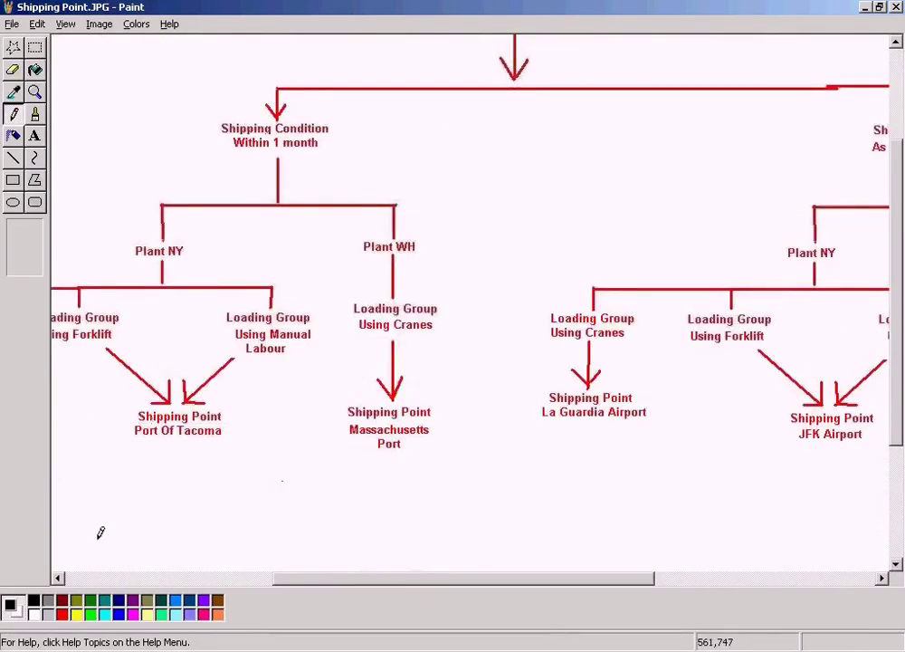
pyautogui.click(59, 579)
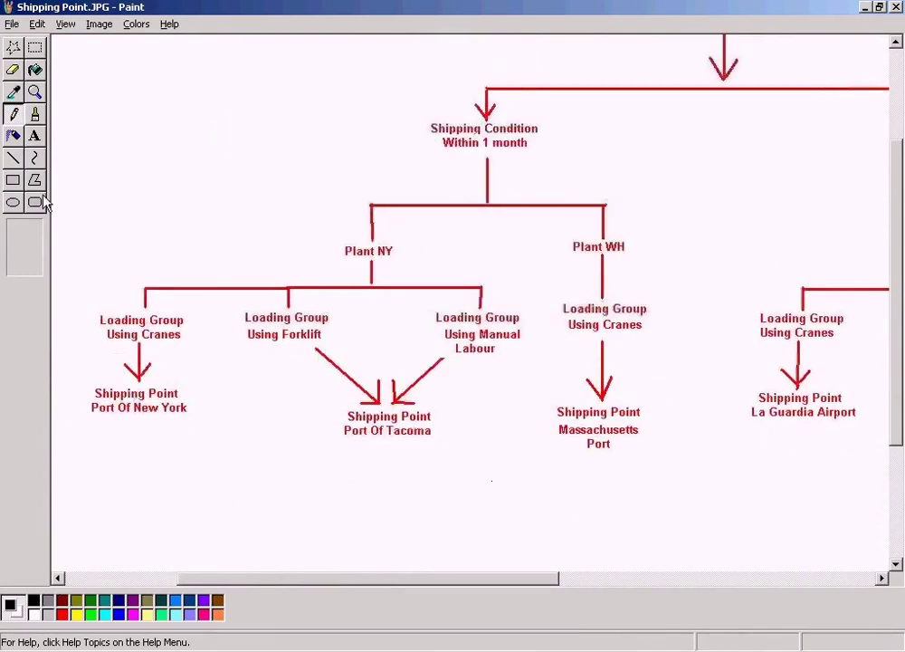
pyautogui.click(37, 47)
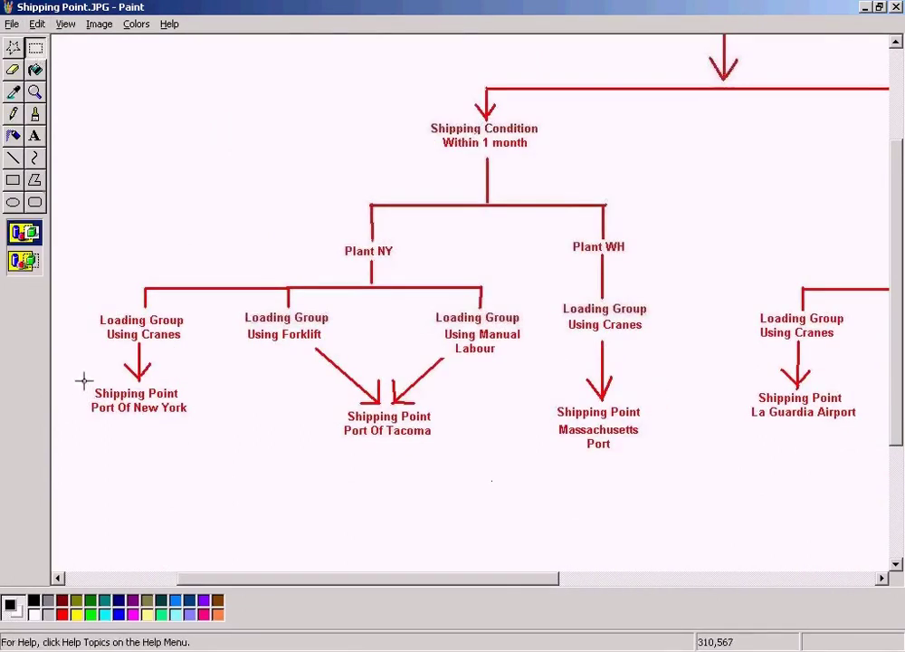
pyautogui.moveTo(88, 384); pyautogui.dragTo(222, 422)
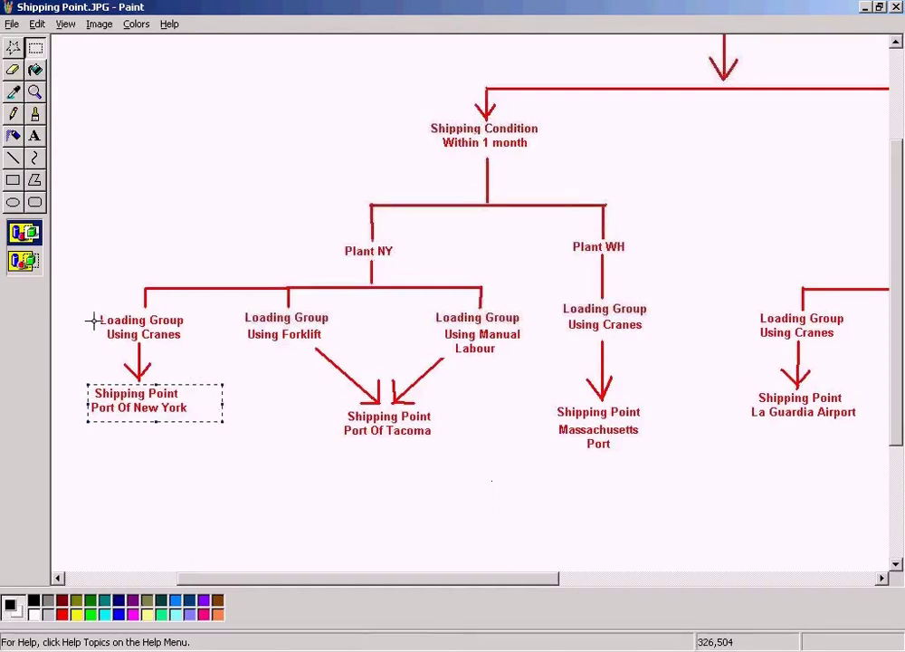
pyautogui.moveTo(87, 312); pyautogui.dragTo(188, 339)
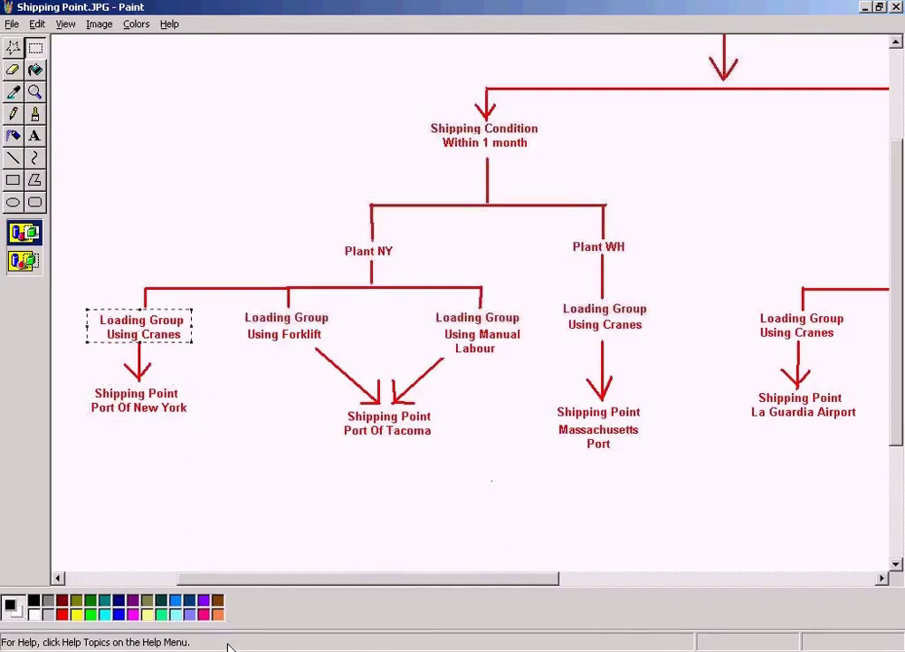
# Check the shipping point, shipping condition and loading group topics in the Word outline against the upper part of the Paint diagram
pyautogui.hotkey('alt', 'Tab')
pyautogui.click(186, 372)
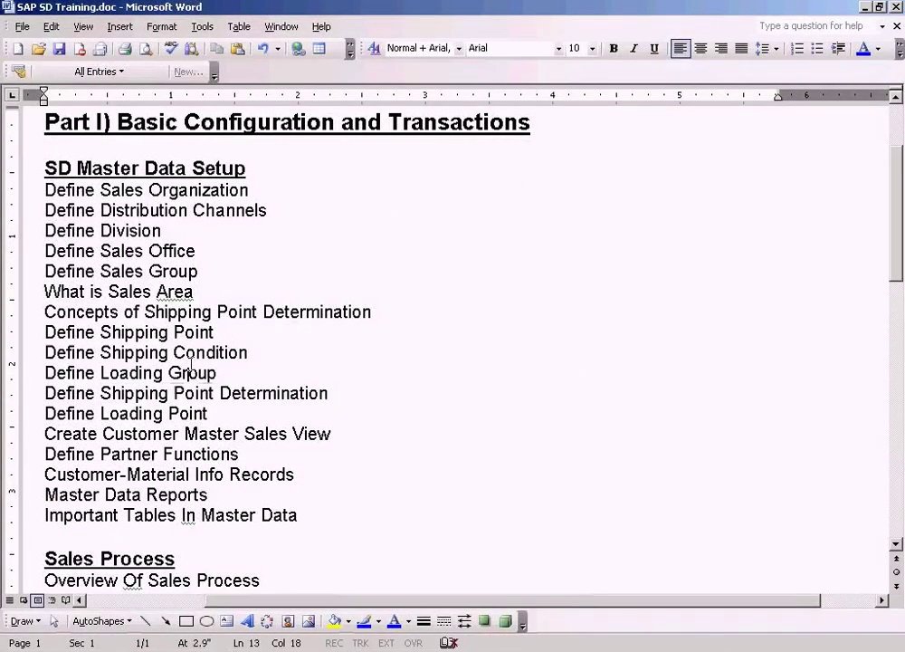
pyautogui.click(192, 332)
pyautogui.click(187, 358)
pyautogui.hotkey('alt', 'Tab')
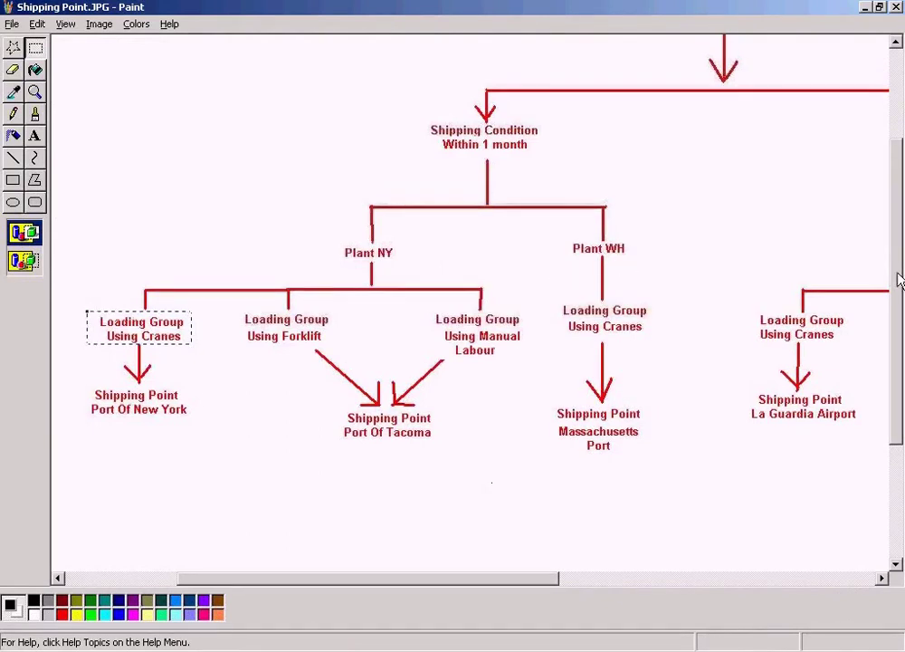
pyautogui.scroll(3, 901, 279)
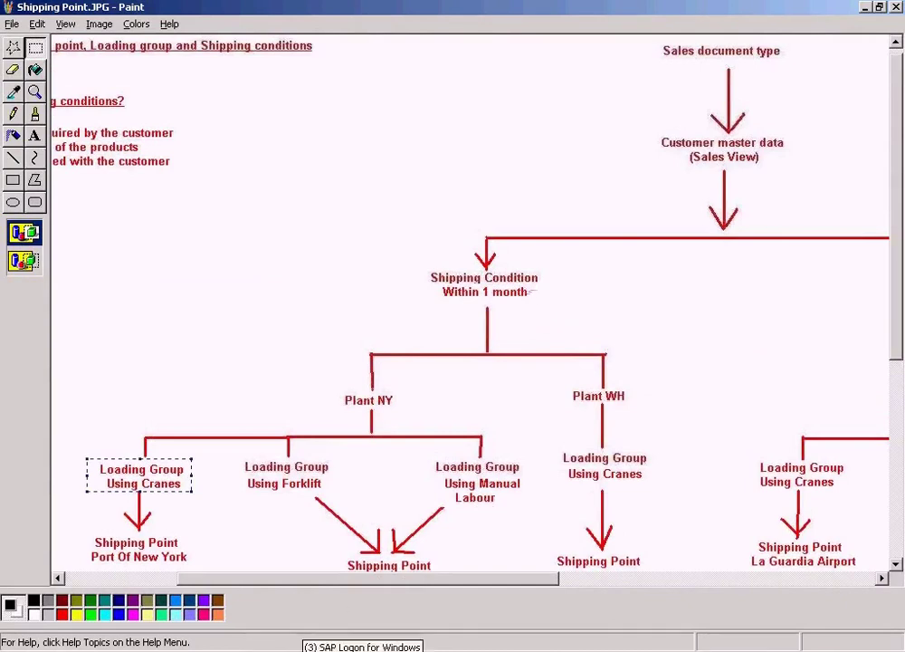
# Switch to the SAP Display IMG session and open the Define shipping point activity under Enterprise Structure, Definition, Logistics Execution
pyautogui.click(352, 644)
pyautogui.click(358, 606)
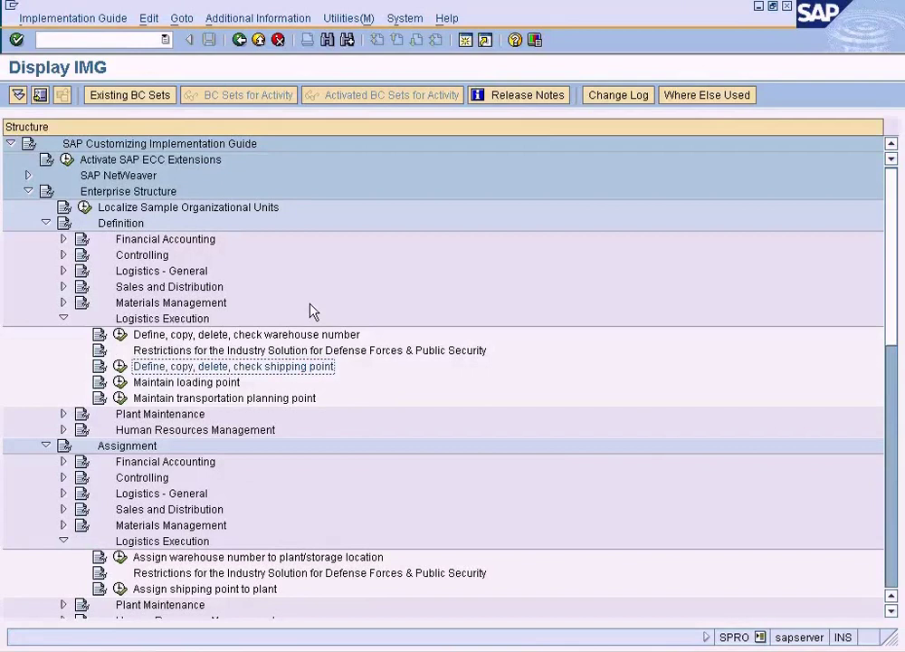
pyautogui.click(108, 192)
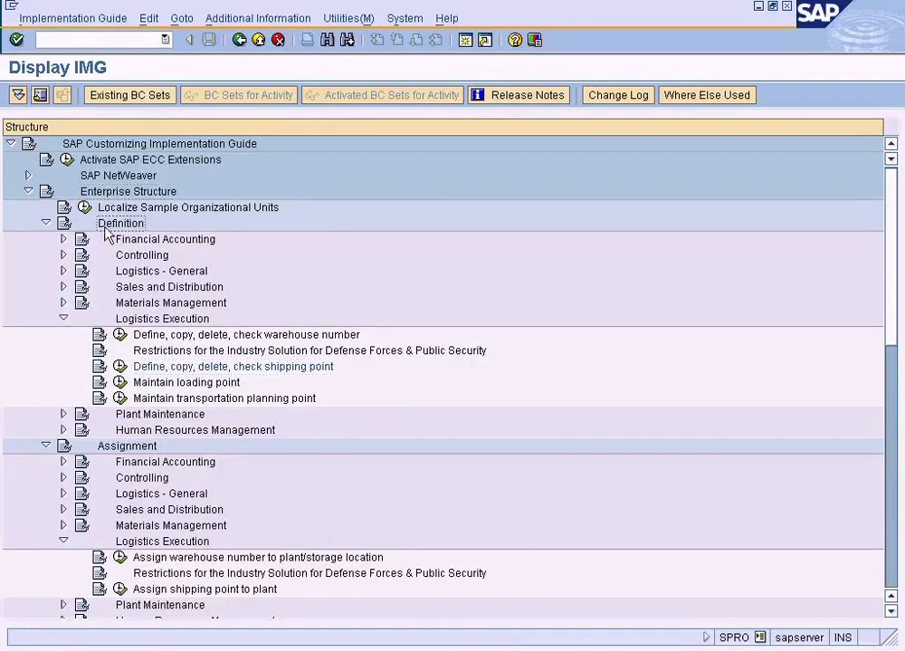
pyautogui.click(138, 322)
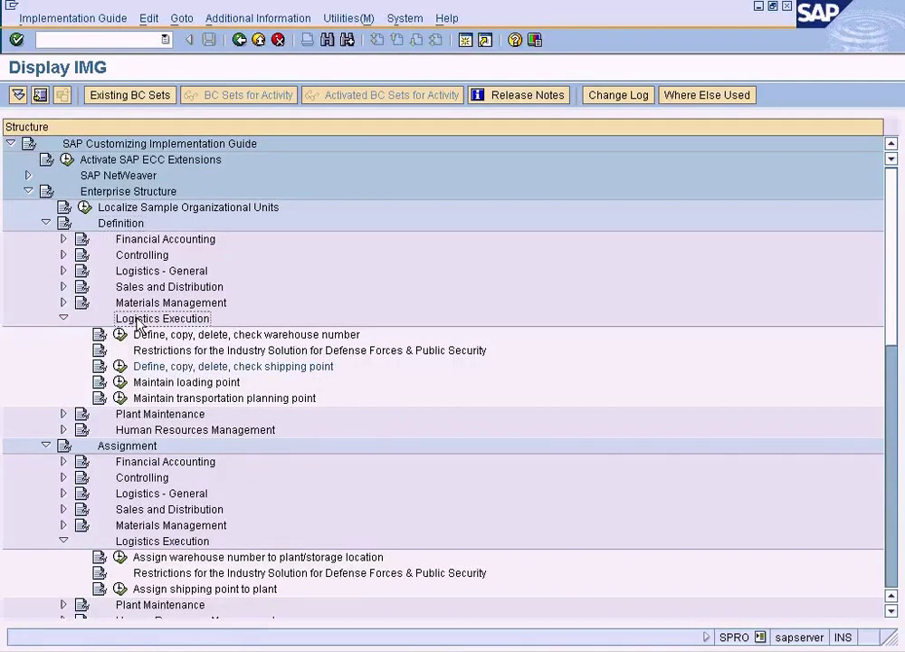
pyautogui.click(179, 370)
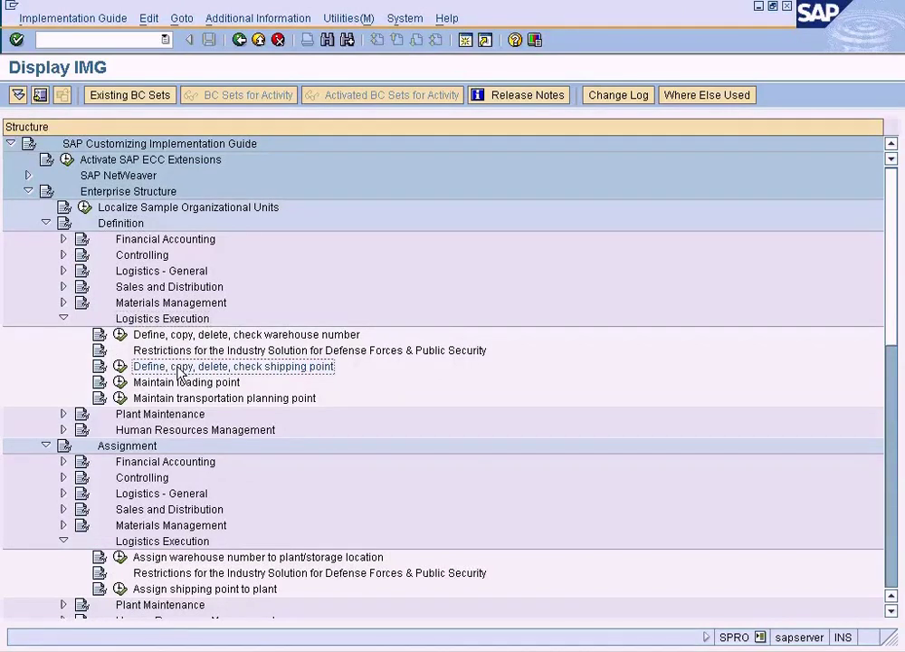
pyautogui.click(120, 368)
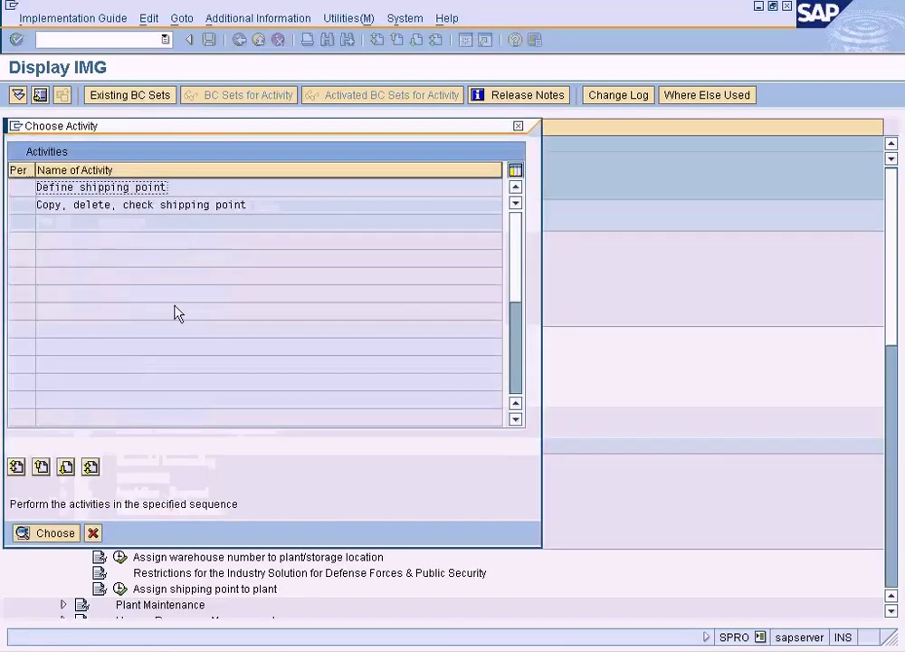
pyautogui.doubleClick(160, 185)
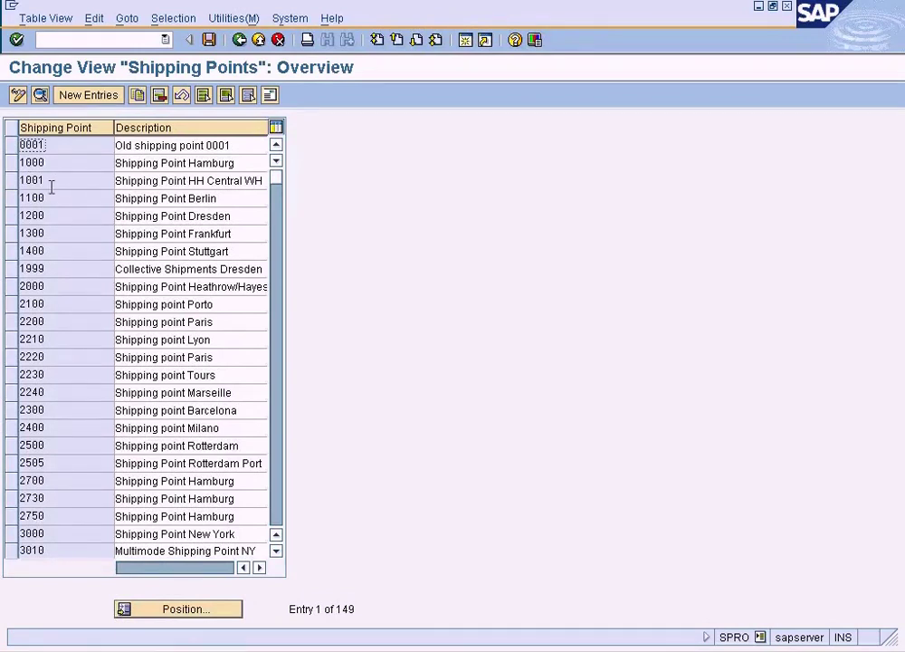
# View the details of the existing Berlin shipping point 1100 and return to the shipping points overview
pyautogui.doubleClick(118, 198)
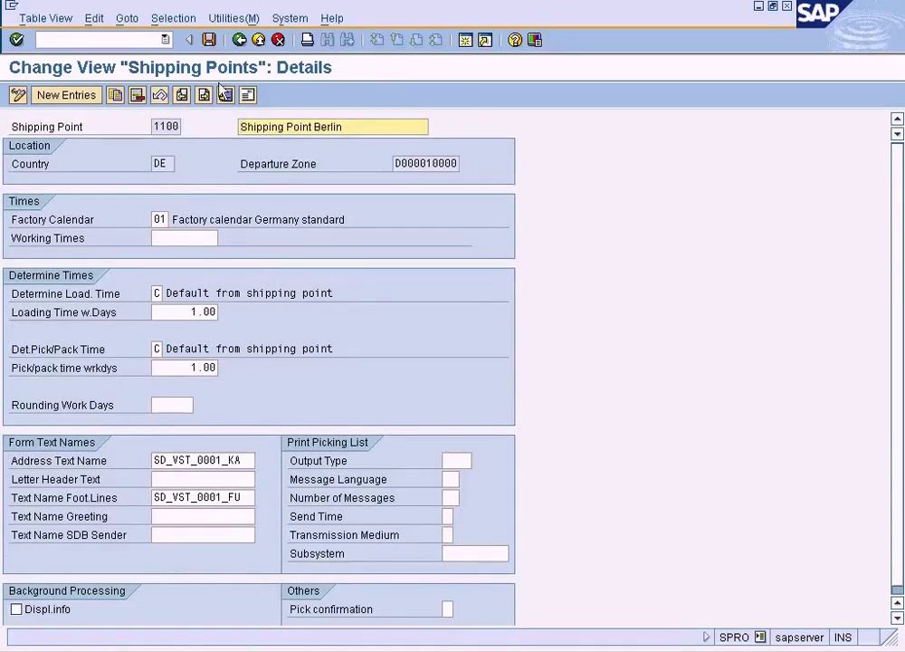
pyautogui.click(239, 40)
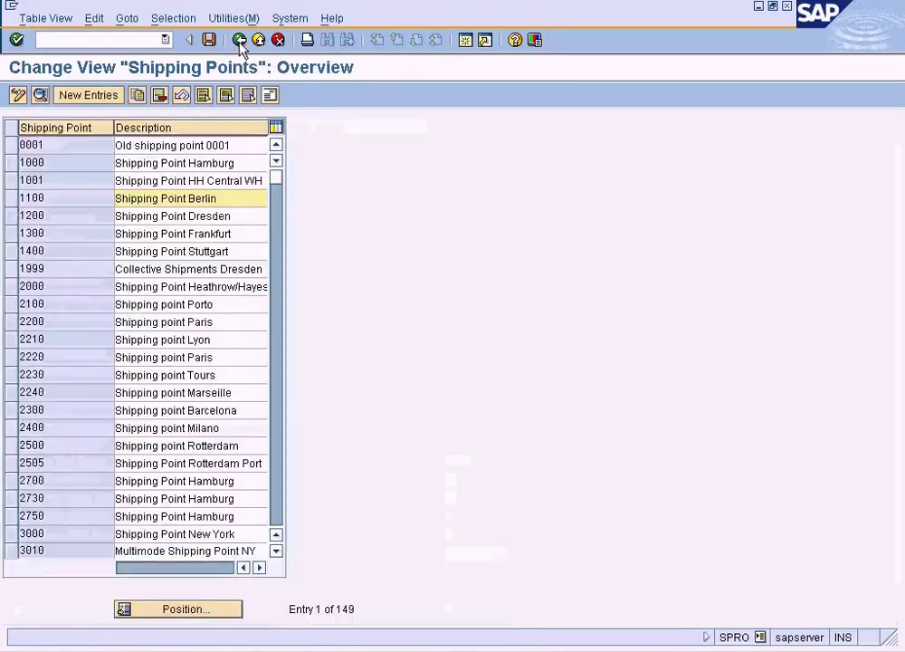
# Return to the Paint diagram and mark the Port of New York shipping point under Plant NY for reference
pyautogui.click(282, 649)
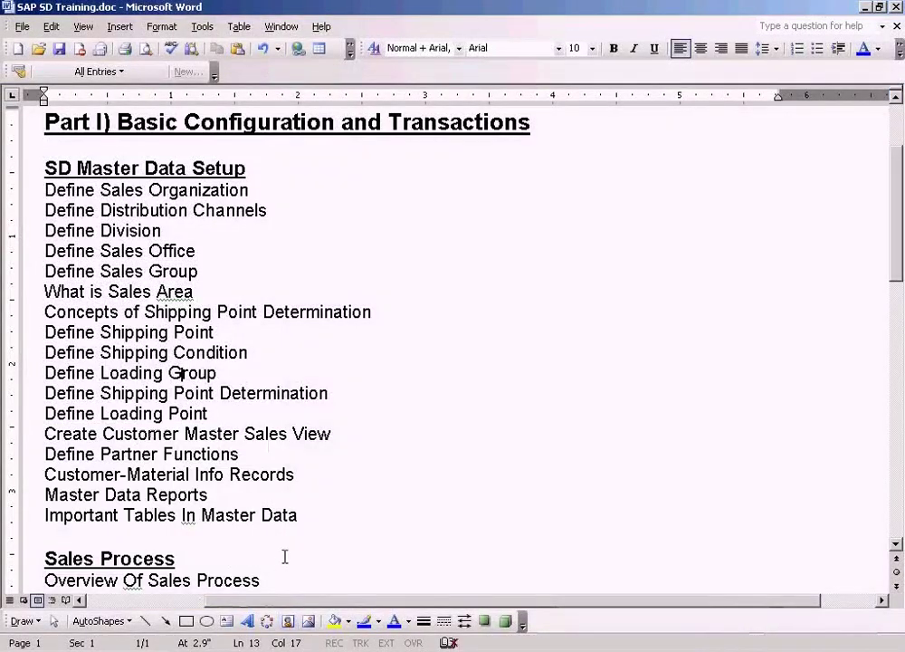
pyautogui.click(448, 645)
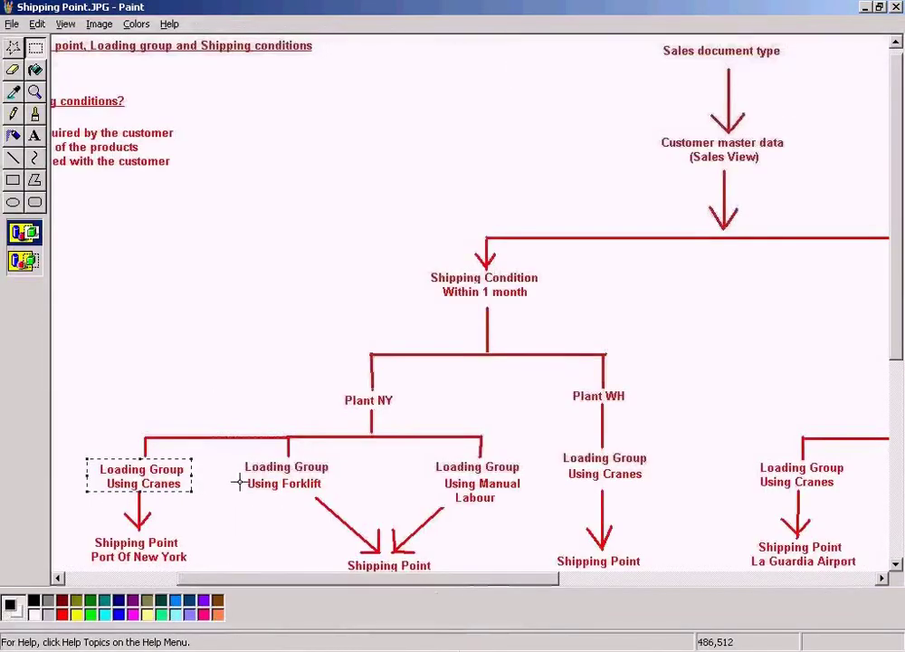
pyautogui.click(210, 395)
pyautogui.click(896, 565)
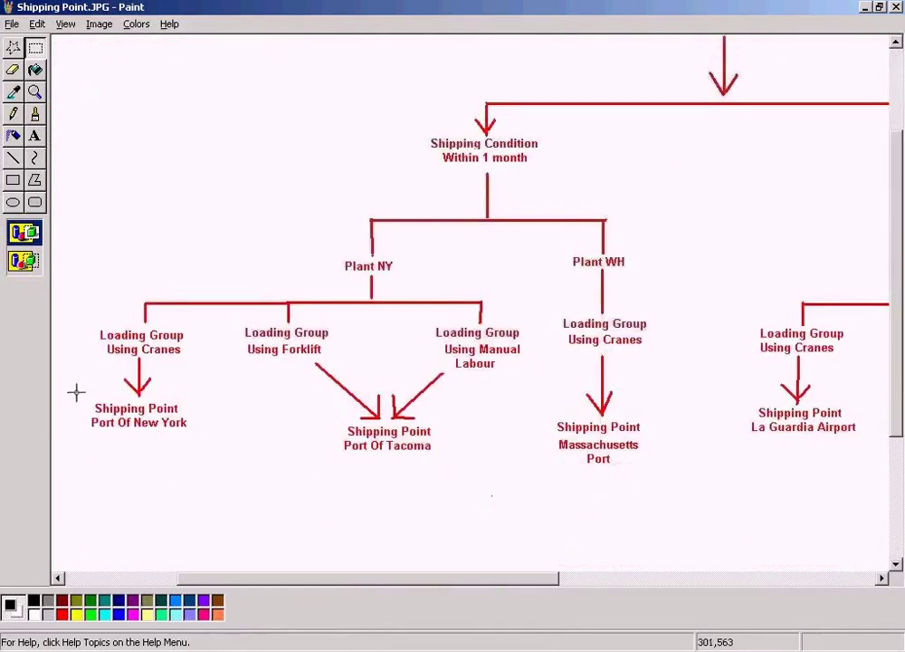
pyautogui.moveTo(75, 392); pyautogui.dragTo(210, 441)
# In the SAP shipping points overview, create a new entry NYPT with the description Port of New York
pyautogui.click(333, 647)
pyautogui.click(344, 607)
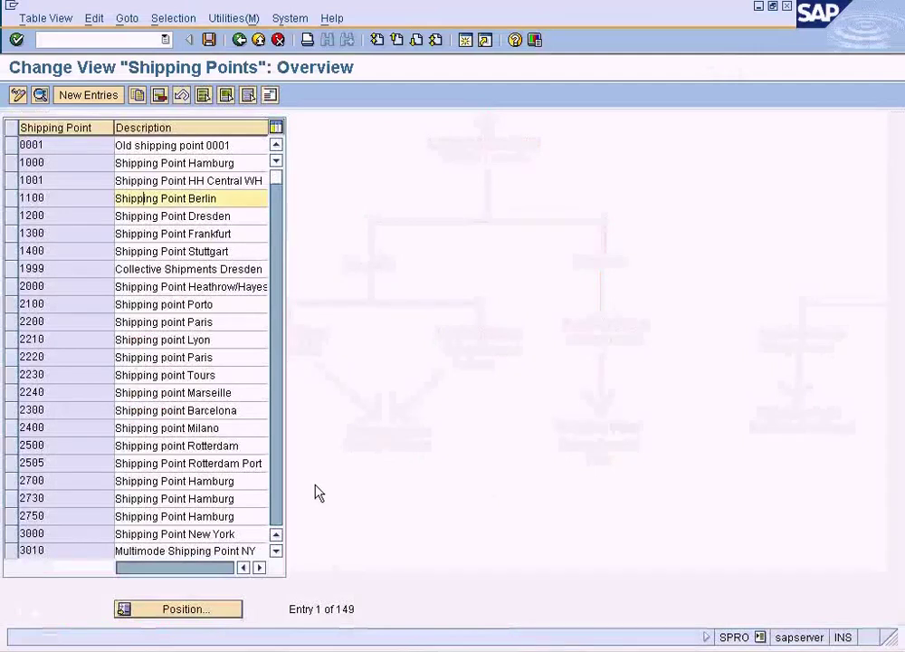
pyautogui.click(86, 94)
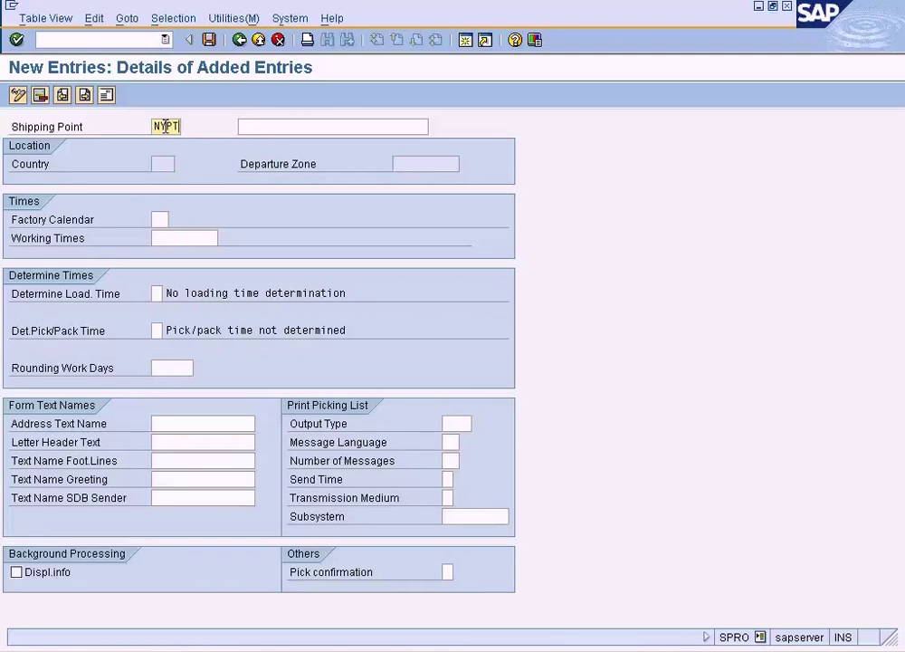
pyautogui.press('Tab')
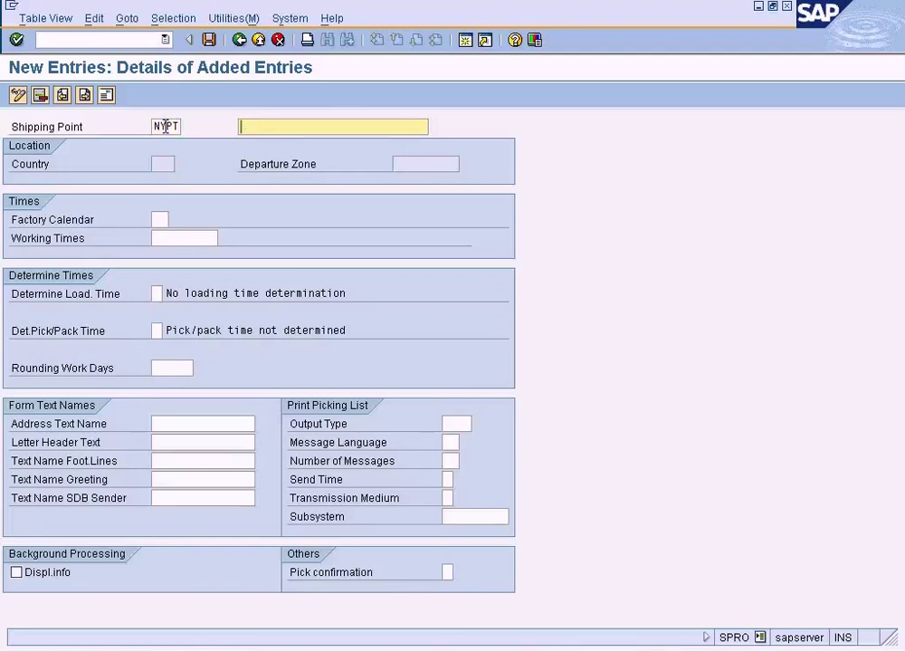
pyautogui.write('Port of New y')
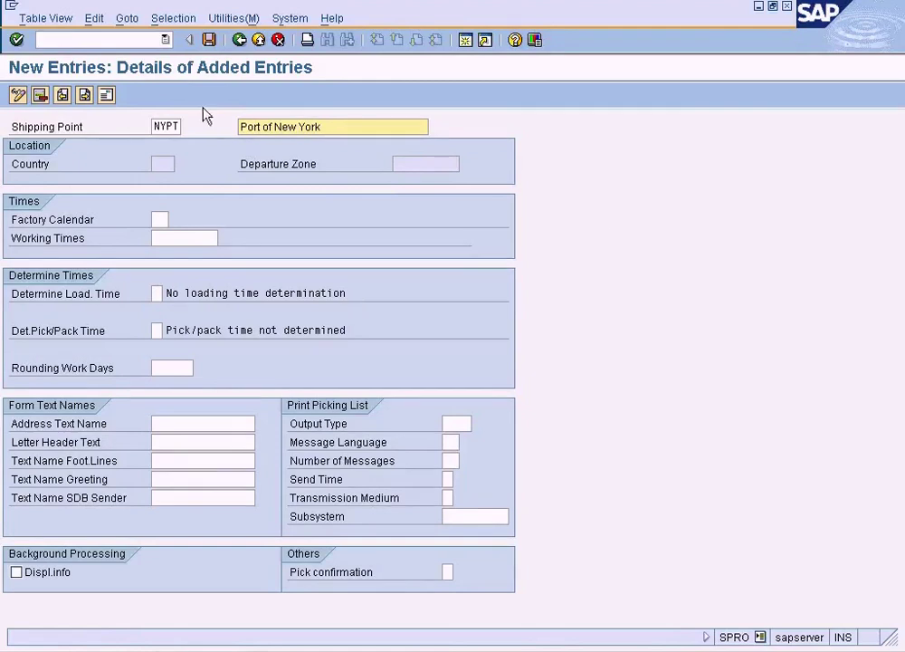
# Set the country to US in the address of shipping point NYPT and save the new entry
pyautogui.click(211, 40)
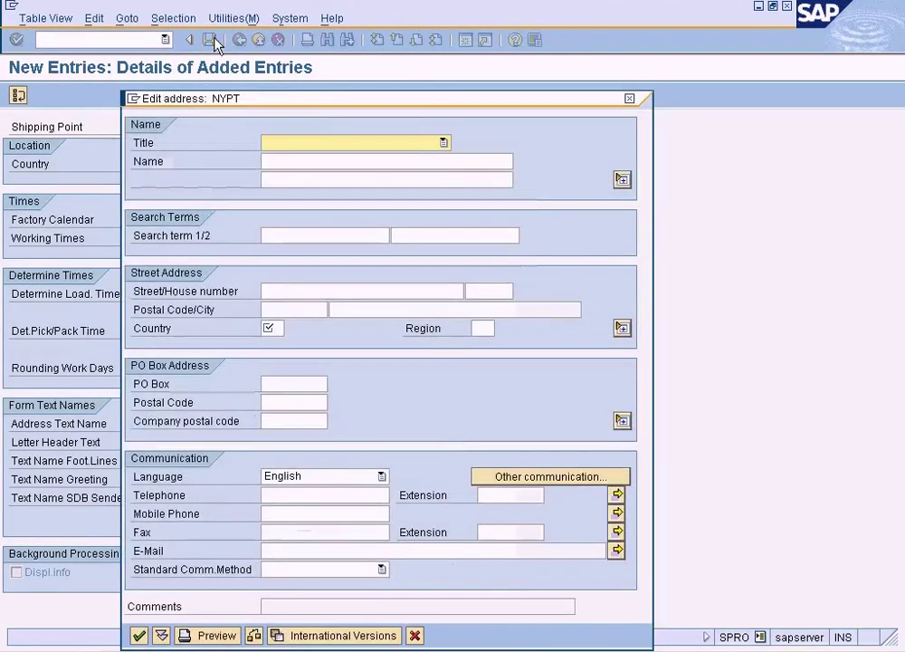
pyautogui.click(272, 328)
pyautogui.write('US')
pyautogui.click(142, 636)
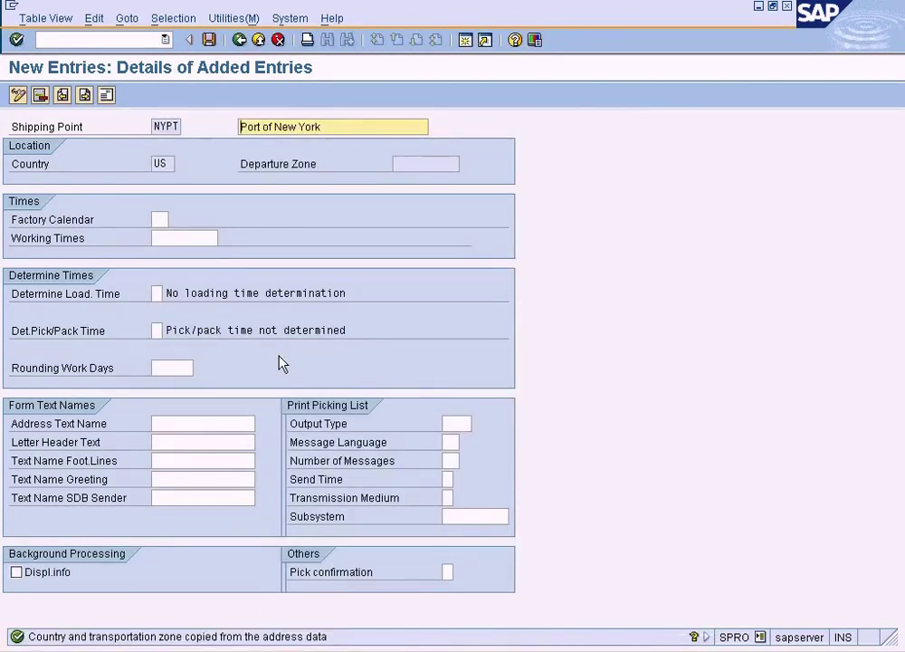
pyautogui.click(210, 39)
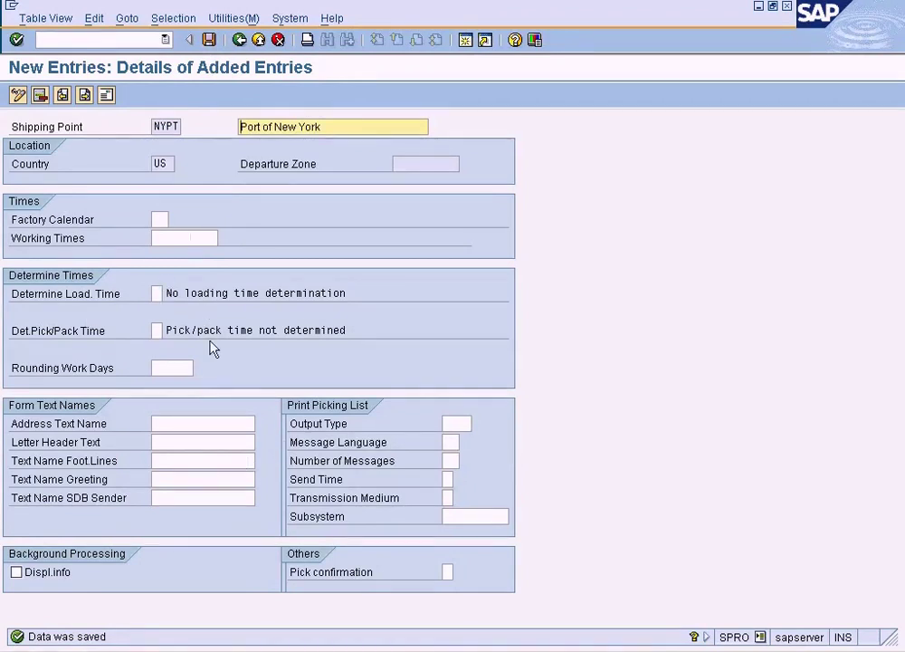
# Create a new shipping point entry TCPT with the description Port of Tacoma, marking that port in the Paint diagram for reference
pyautogui.click(239, 40)
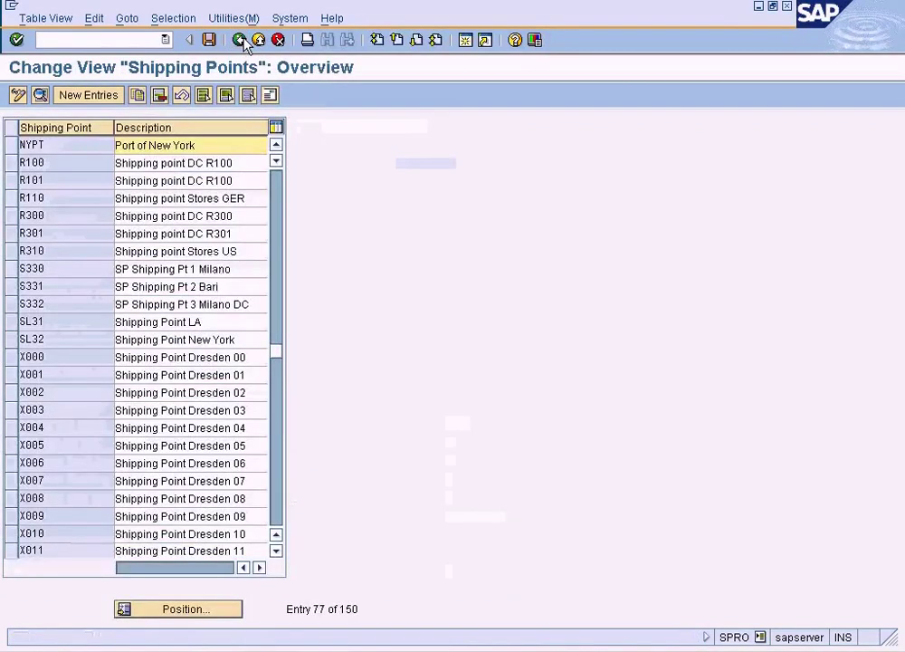
pyautogui.click(239, 149)
pyautogui.click(89, 97)
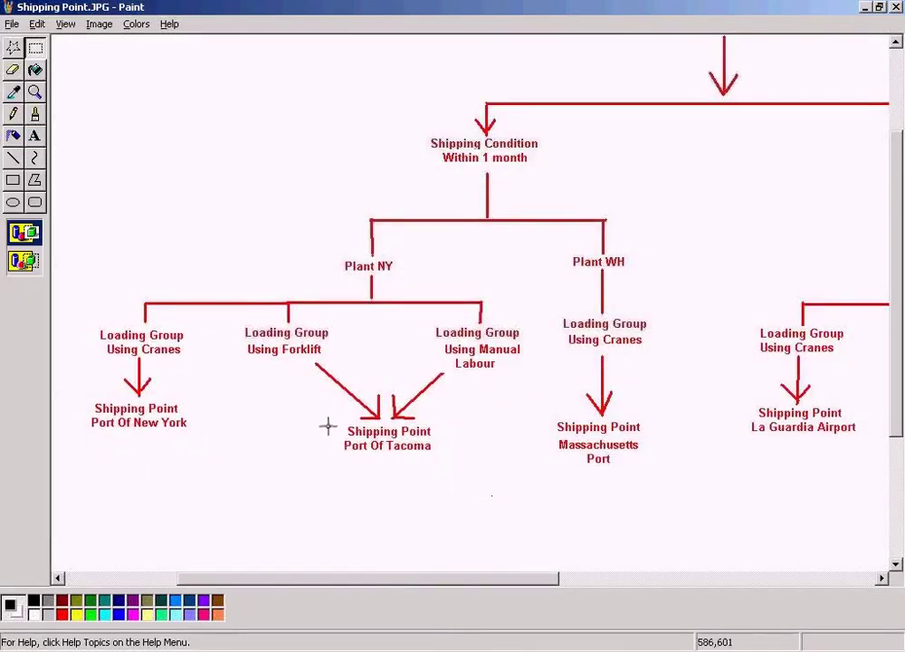
pyautogui.moveTo(328, 427); pyautogui.dragTo(463, 453)
pyautogui.click(460, 495)
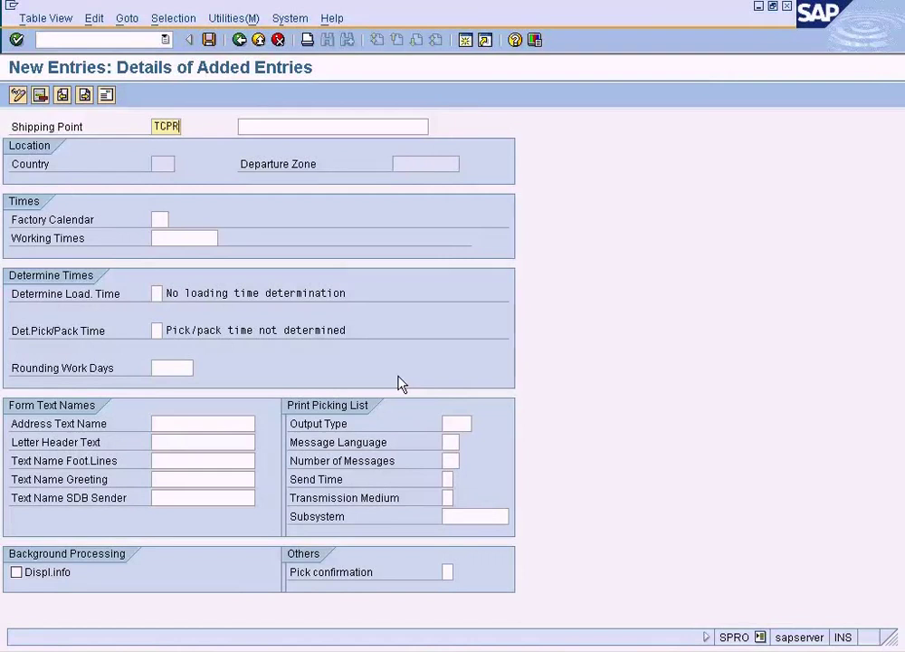
pyautogui.press('Tab')
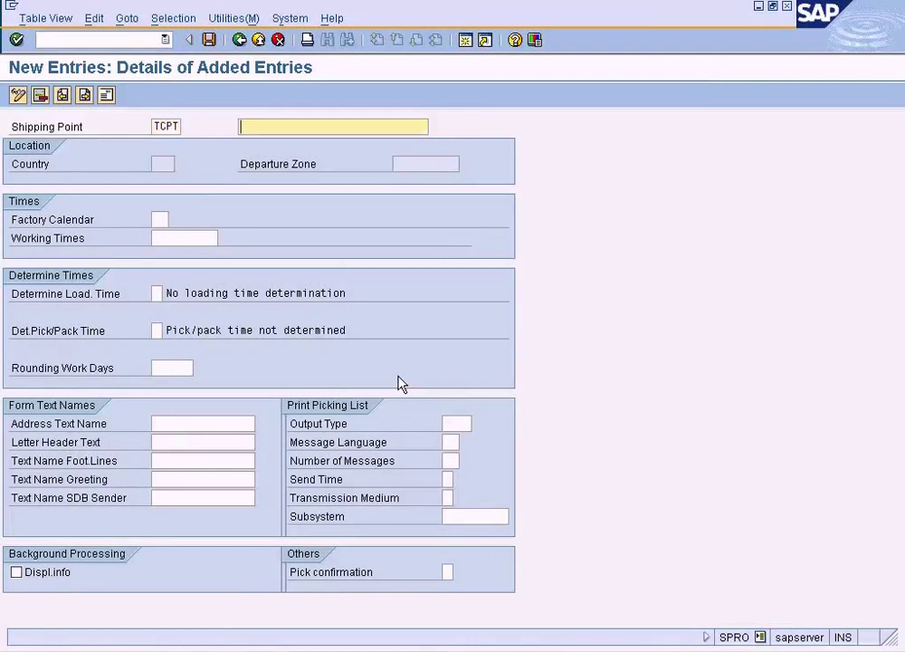
pyautogui.write('Port of Tacoma')
# Set the country to US in the address of shipping point TCPT, save it and return to the shipping points overview
pyautogui.click(209, 39)
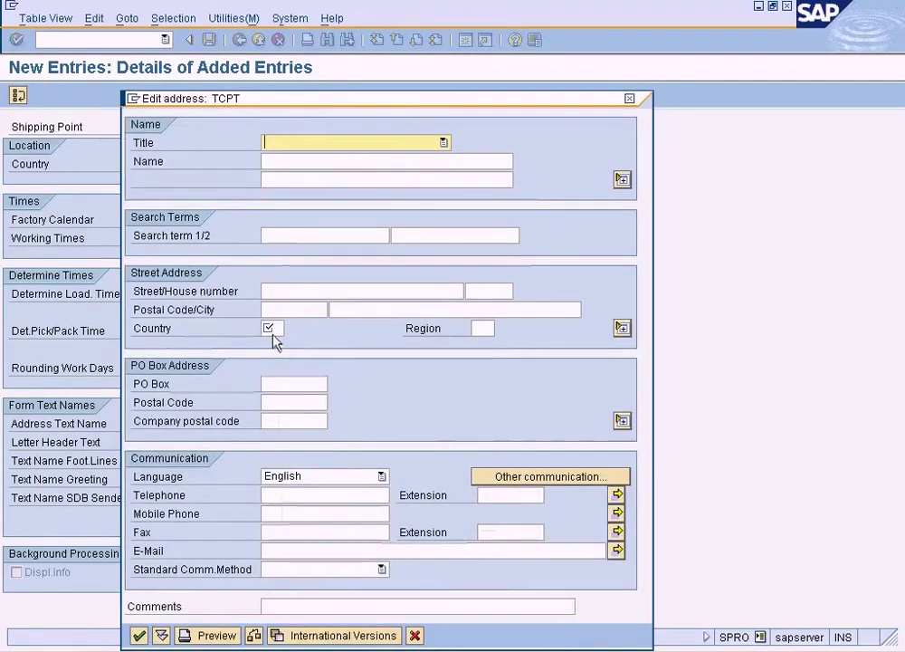
pyautogui.click(270, 328)
pyautogui.write('US')
pyautogui.press('Return')
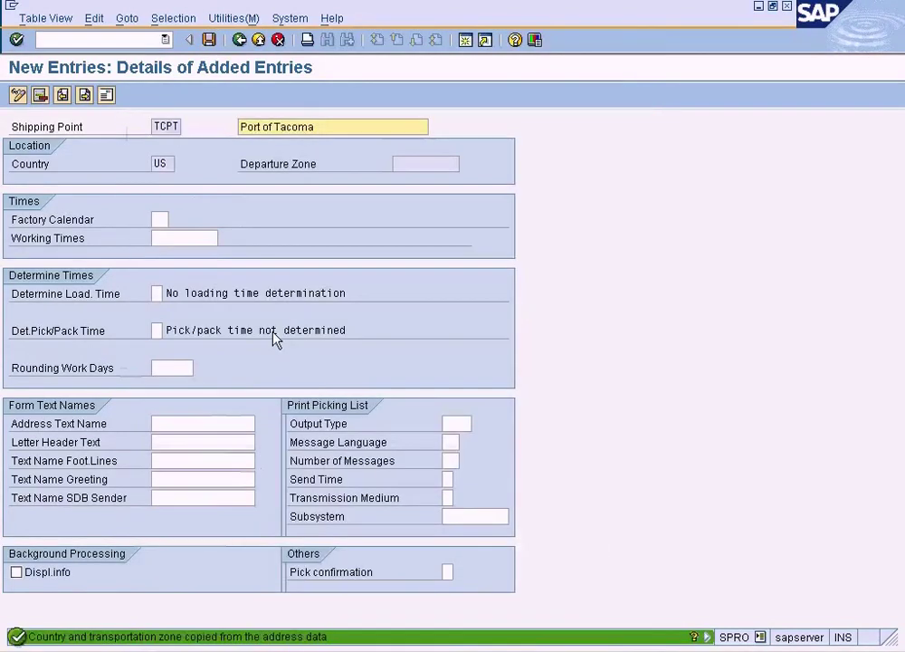
pyautogui.click(210, 39)
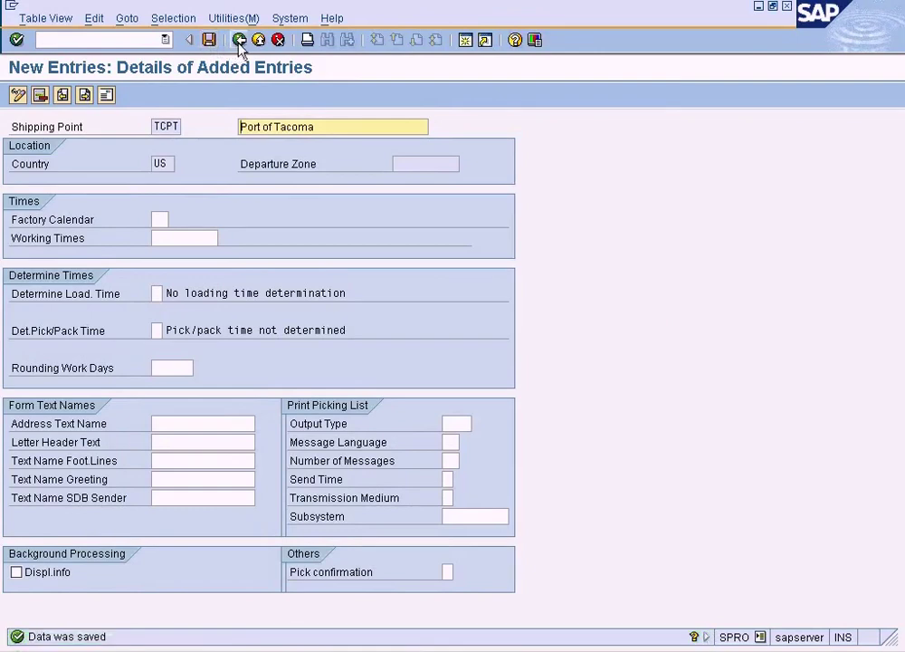
pyautogui.click(240, 42)
# Create a new shipping point entry MSPT with the description Massachusetts Port, marking that port in the Paint diagram for reference
pyautogui.click(85, 95)
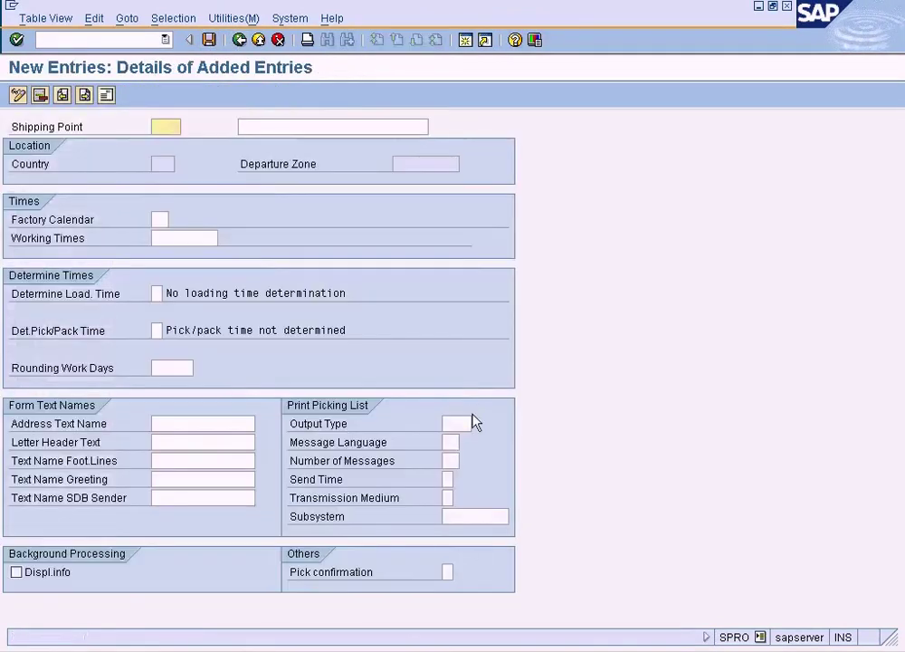
pyautogui.hotkey('alt', 'Tab')
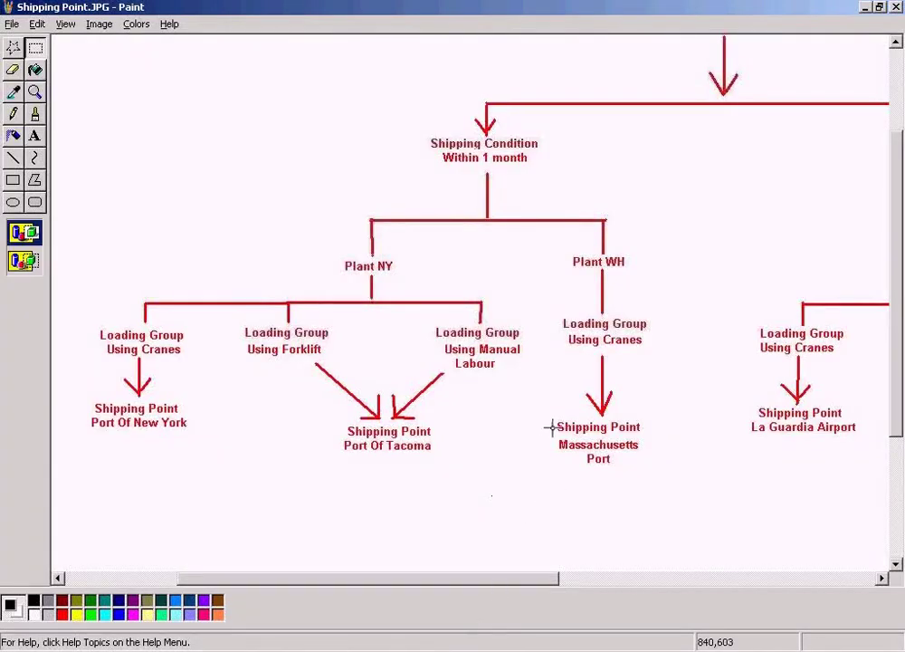
pyautogui.moveTo(551, 434); pyautogui.dragTo(651, 467)
pyautogui.click(509, 496)
pyautogui.hotkey('alt', 'Tab')
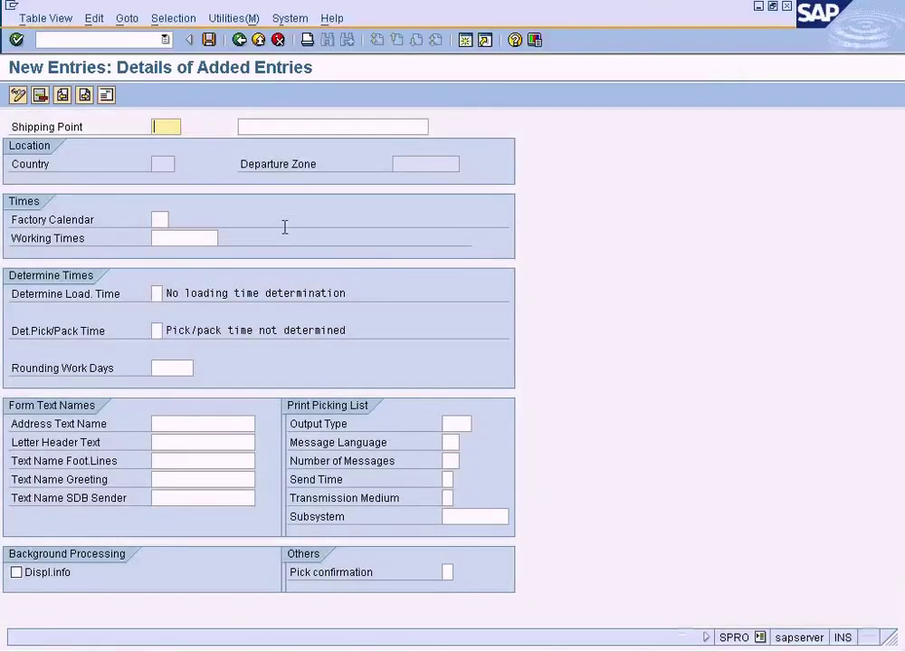
pyautogui.write('MSPT')
pyautogui.press('Tab')
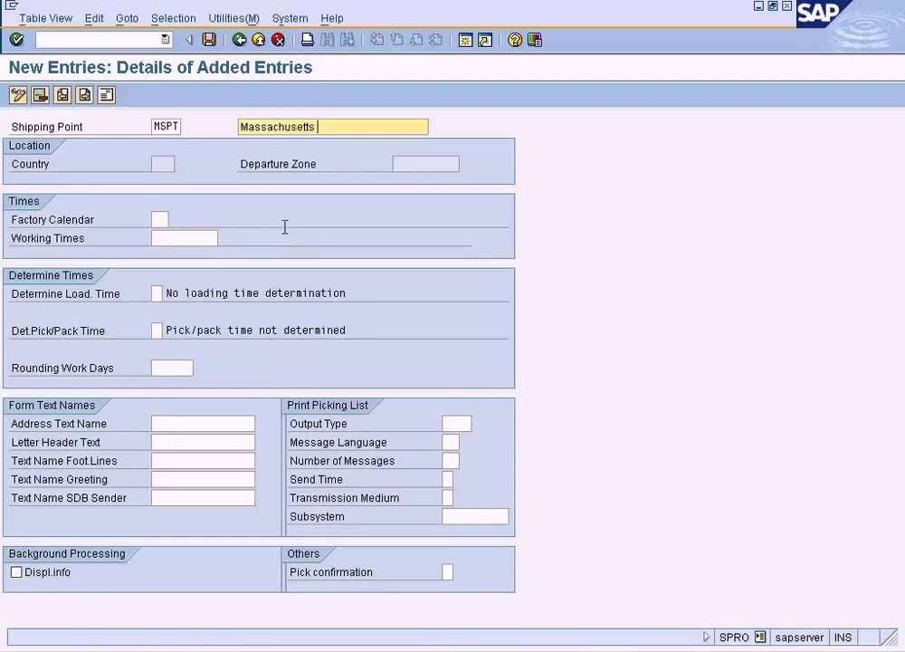
# Set the country to US in the address of shipping point MSPT and save the new entry
pyautogui.click(208, 40)
pyautogui.click(272, 329)
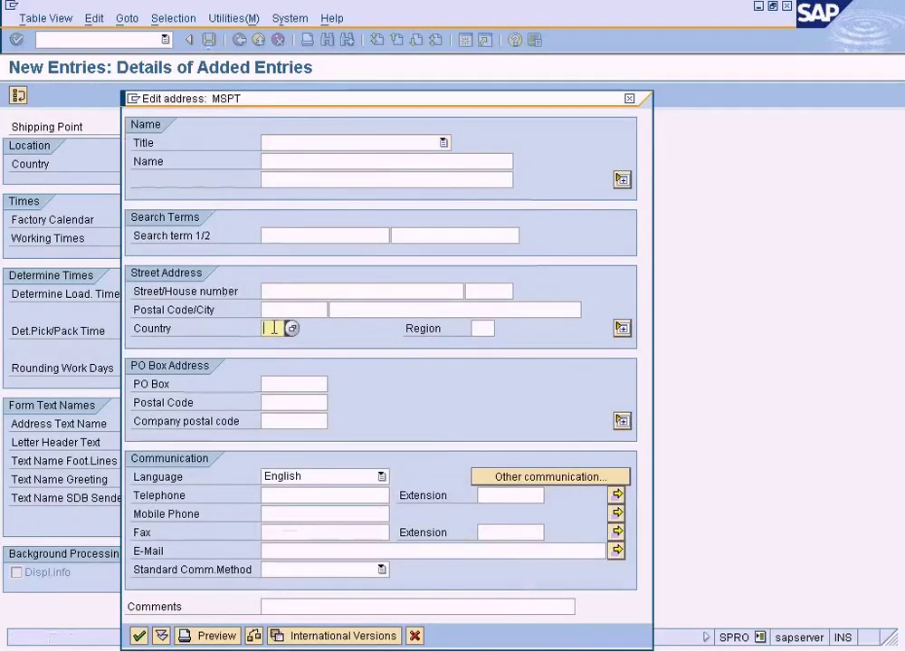
pyautogui.write('US')
pyautogui.press('Return')
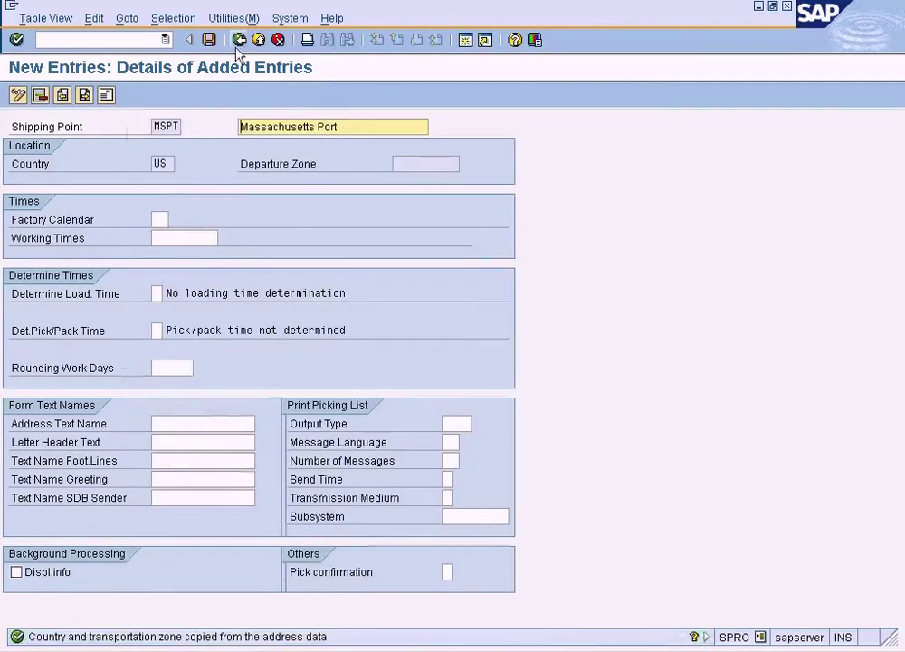
pyautogui.click(209, 40)
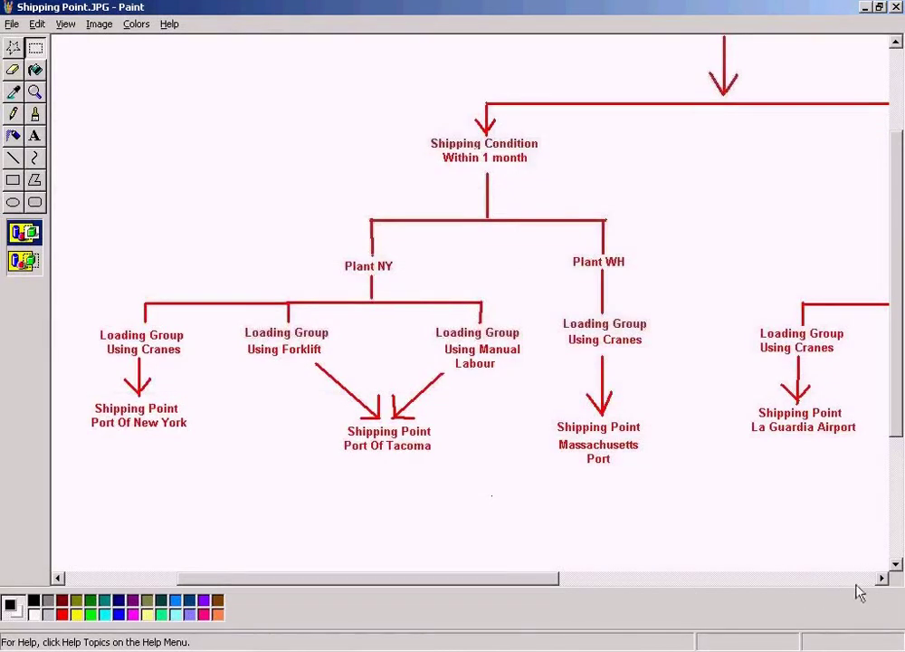
# Consult the As soon as possible branch in the Paint diagram and create a new SAP shipping point LGAP described as LA Guardia Airport
pyautogui.click(884, 579)
pyautogui.click(883, 580)
pyautogui.click(884, 579)
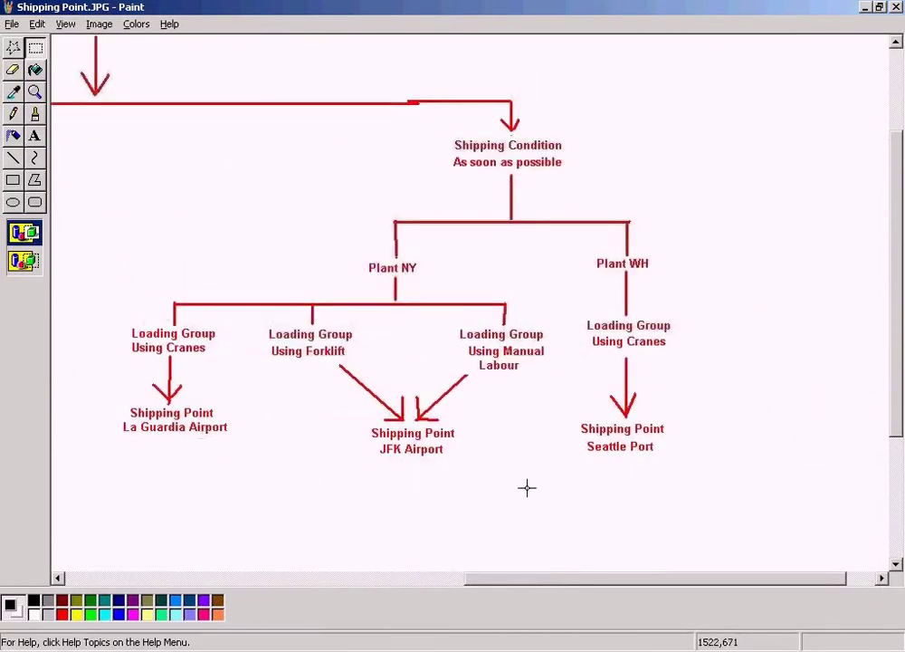
pyautogui.hotkey('alt', 'Tab')
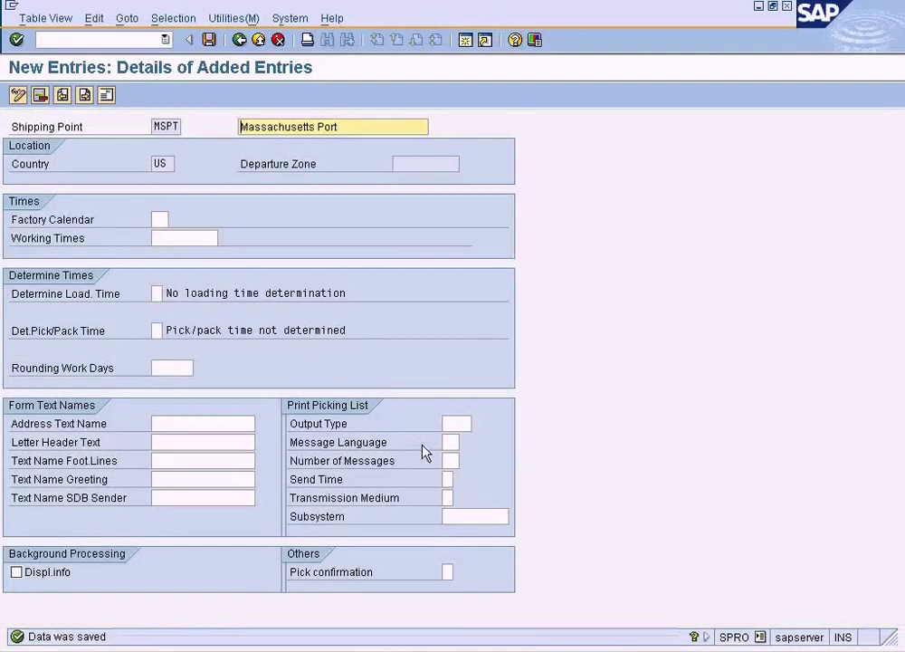
pyautogui.click(239, 39)
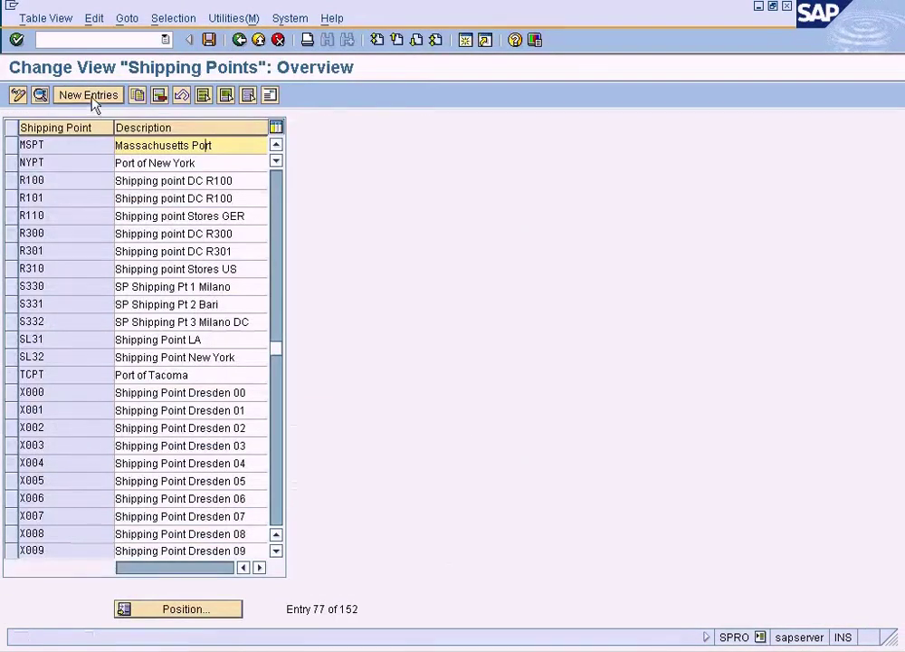
pyautogui.click(88, 95)
pyautogui.write('LGAP')
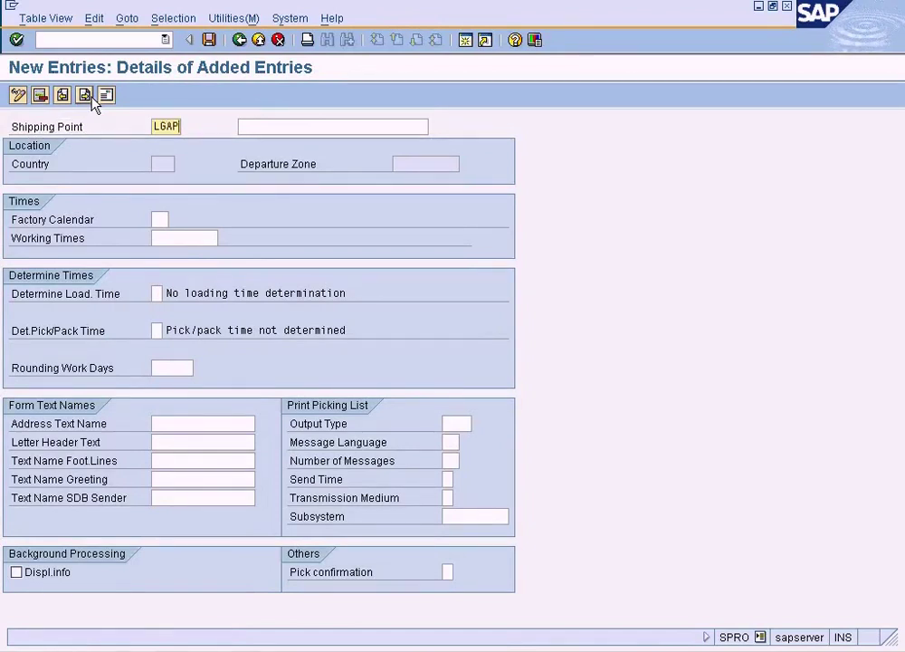
pyautogui.press('Tab')
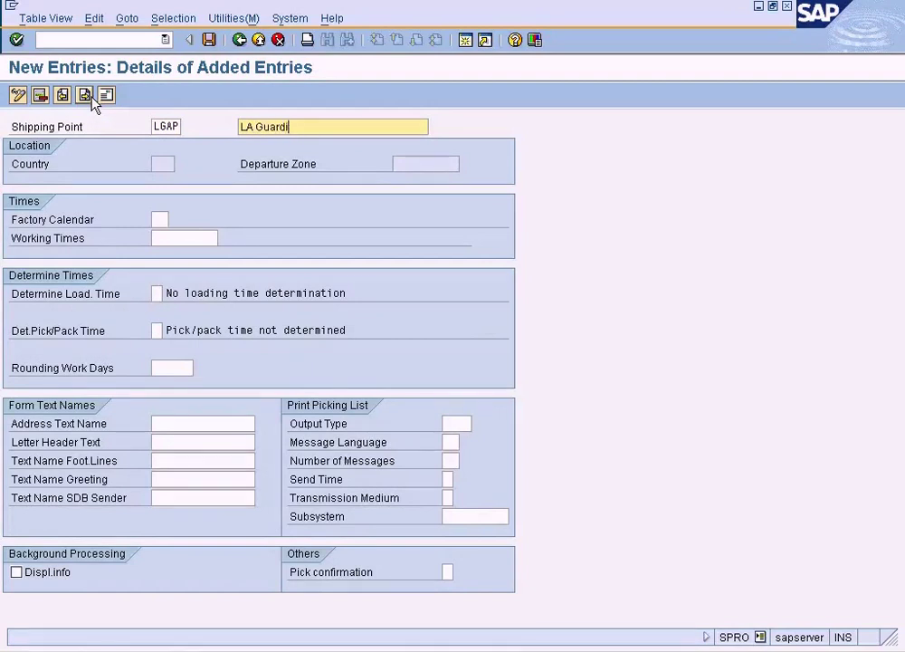
pyautogui.write('LA Guardia Airport')
# Set the country to US in the address of shipping point LGAP, save it and return to the shipping points overview
pyautogui.click(210, 40)
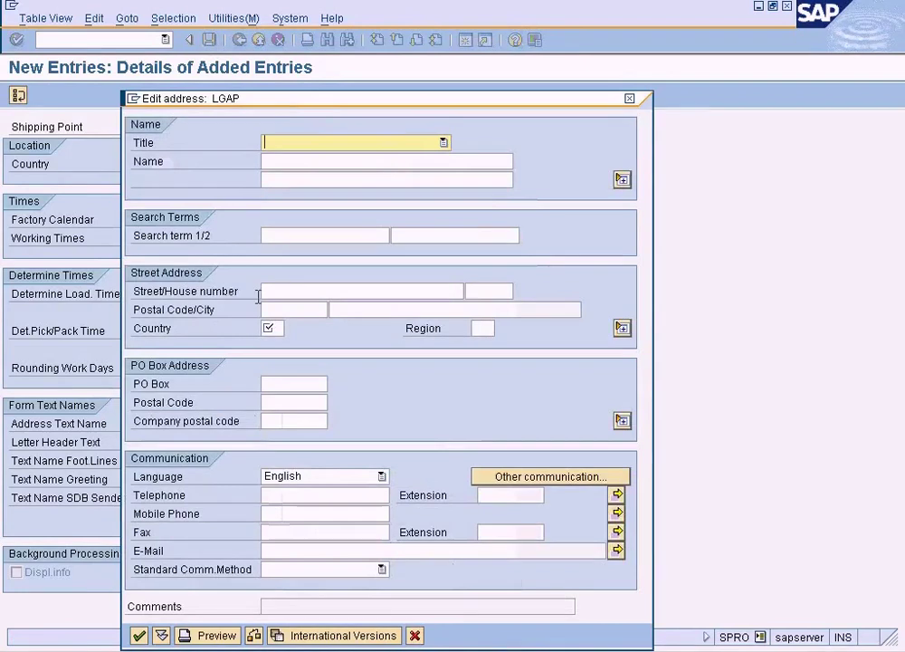
pyautogui.click(272, 328)
pyautogui.write('US')
pyautogui.press('Return')
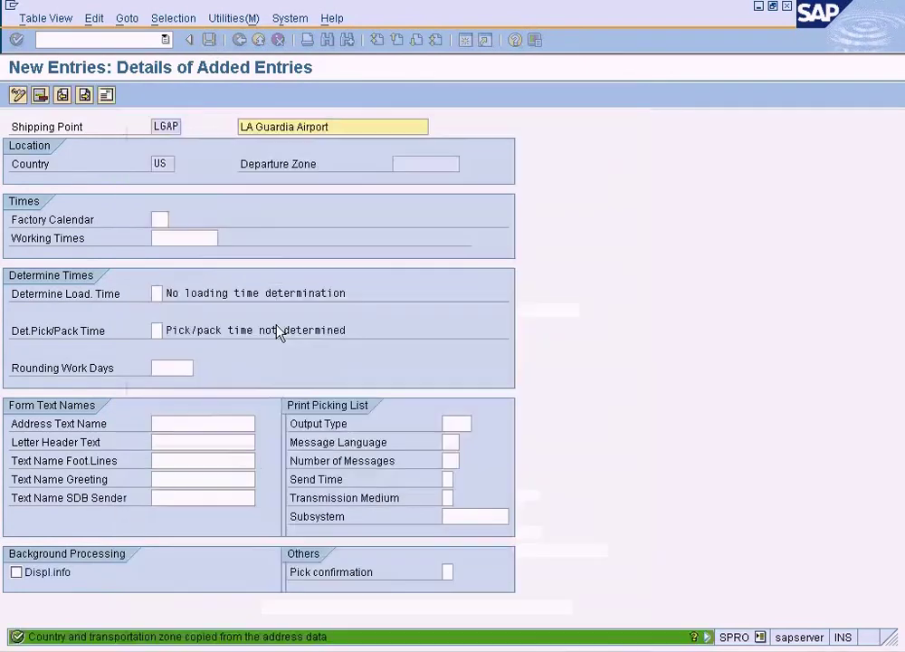
pyautogui.click(209, 40)
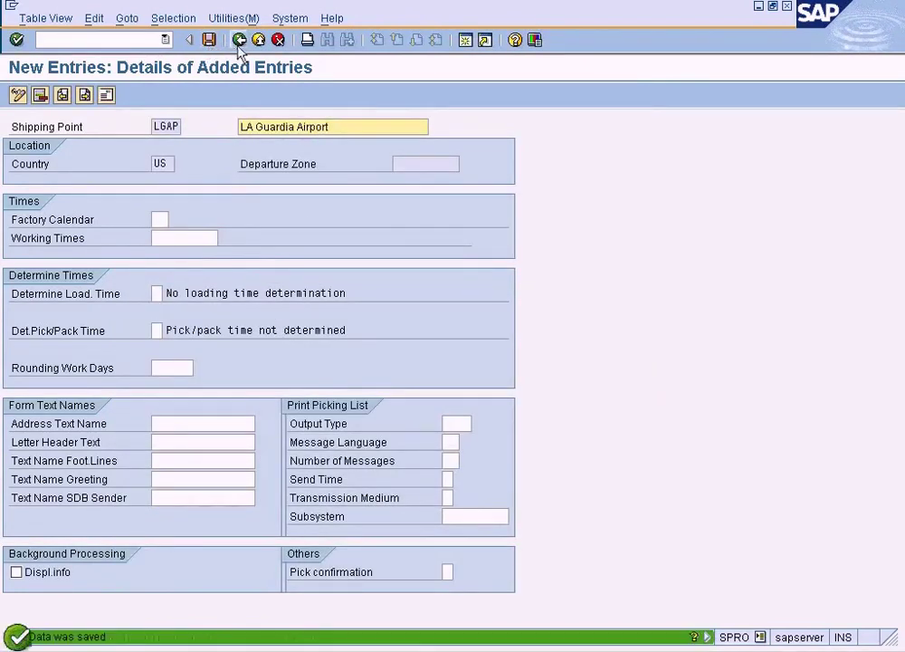
pyautogui.click(239, 39)
# Create a new shipping point entry JFAP with the description JFK Airport, consulting the Paint diagram for the name
pyautogui.click(85, 96)
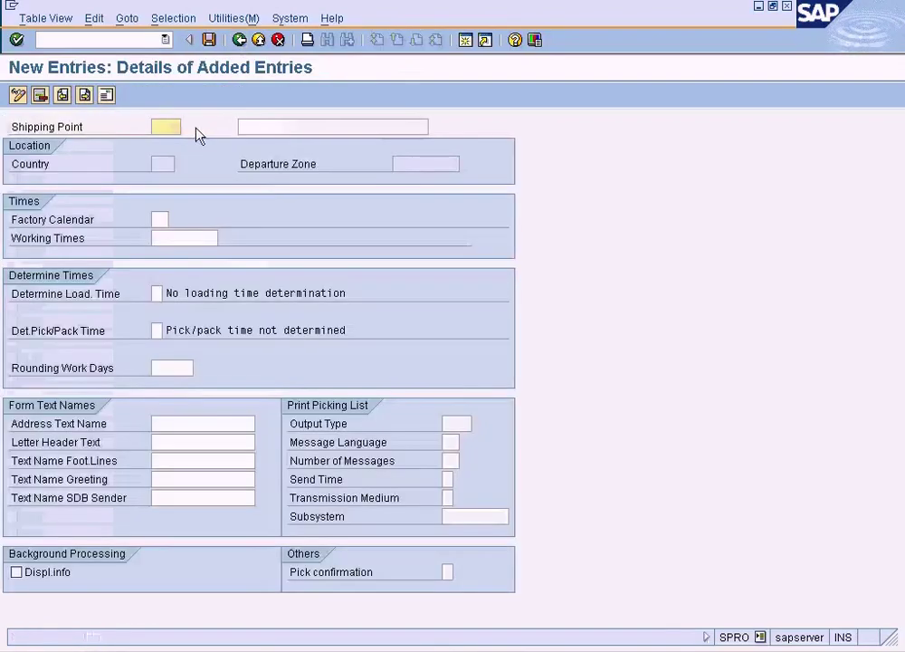
pyautogui.hotkey('alt', 'Tab')
pyautogui.hotkey('alt', 'Tab')
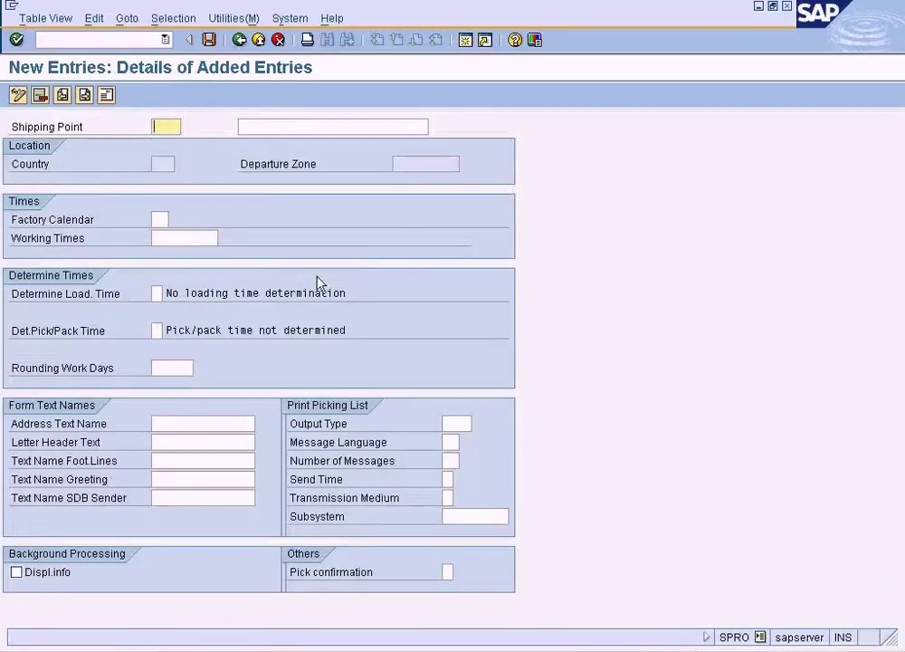
pyautogui.write('JFKA')
pyautogui.press('Tab')
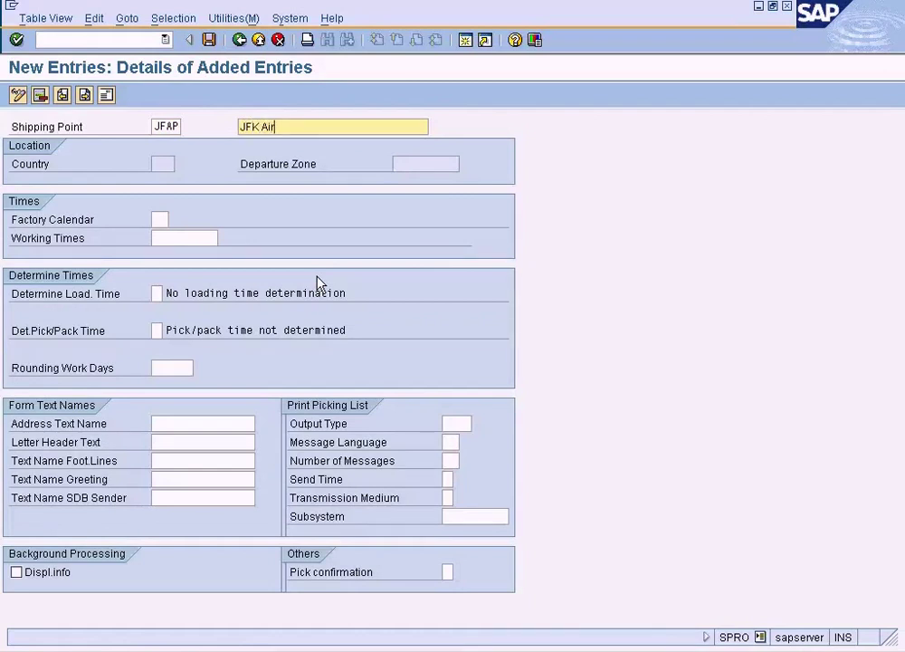
# Set the country to US in the address of shipping point JFAP, save it and return to the shipping points overview
pyautogui.click(209, 40)
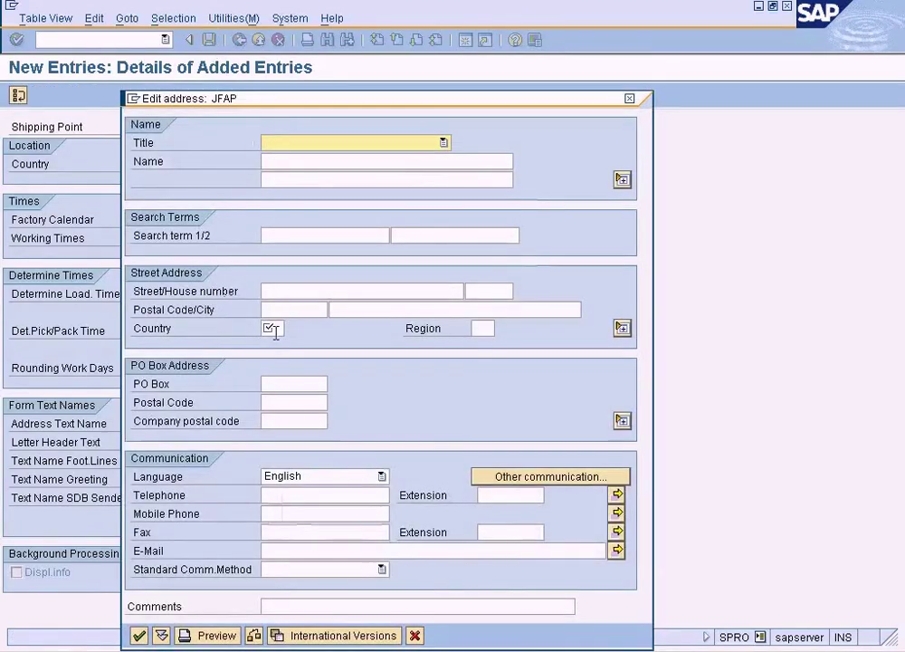
pyautogui.click(273, 329)
pyautogui.write('US')
pyautogui.press('Return')
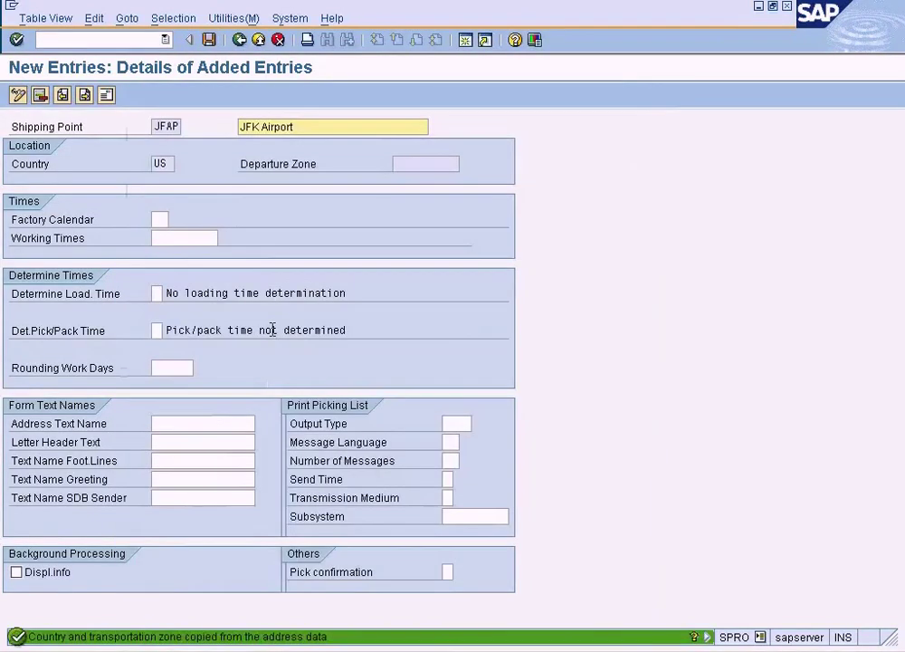
pyautogui.click(210, 40)
pyautogui.click(239, 40)
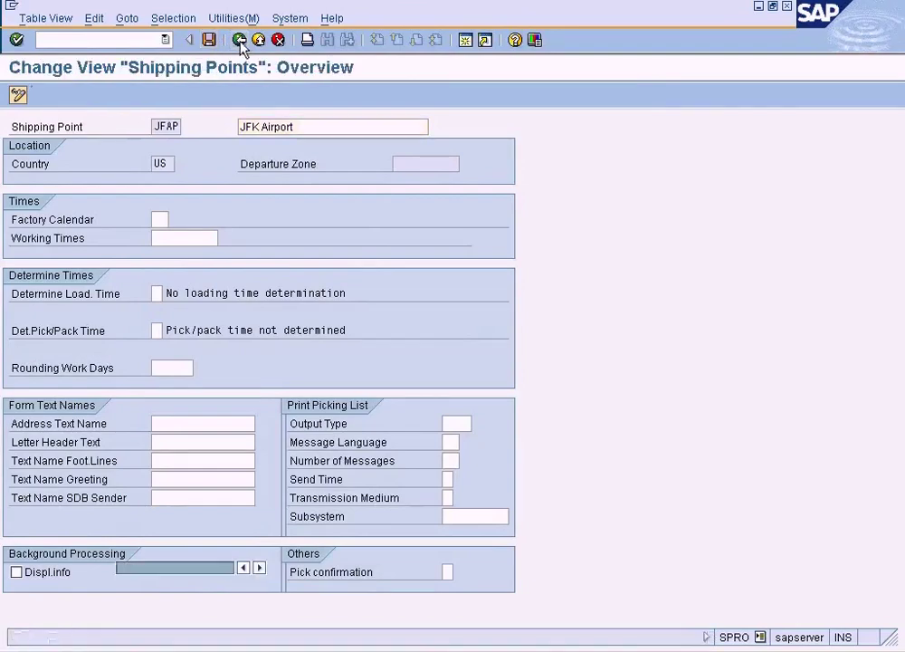
# Create a new shipping point entry STPT with the description Seattle Port, marking that port in the Paint diagram for reference
pyautogui.click(89, 100)
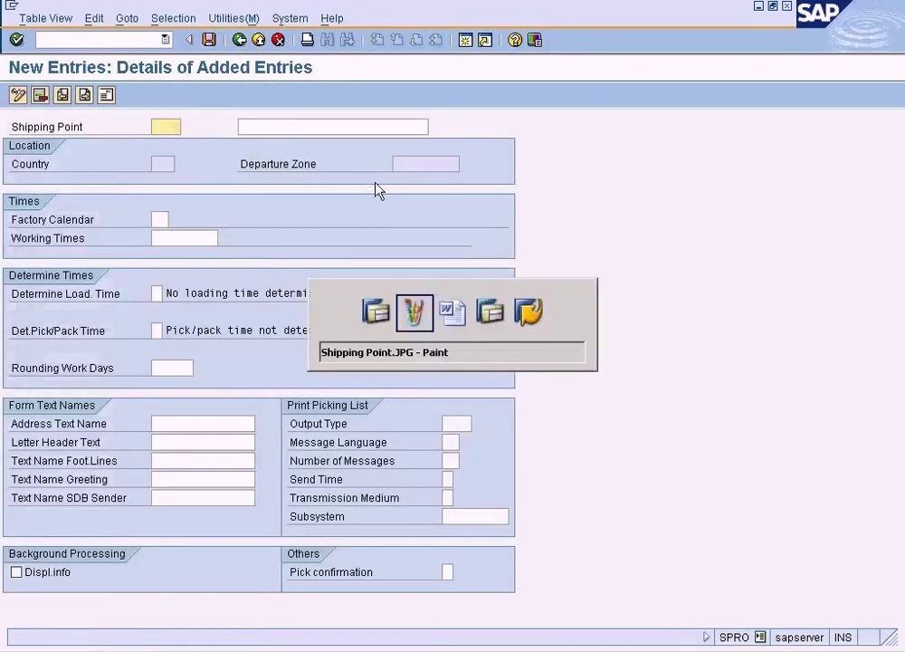
pyautogui.hotkey('alt', 'Tab')
pyautogui.moveTo(576, 421); pyautogui.dragTo(687, 470)
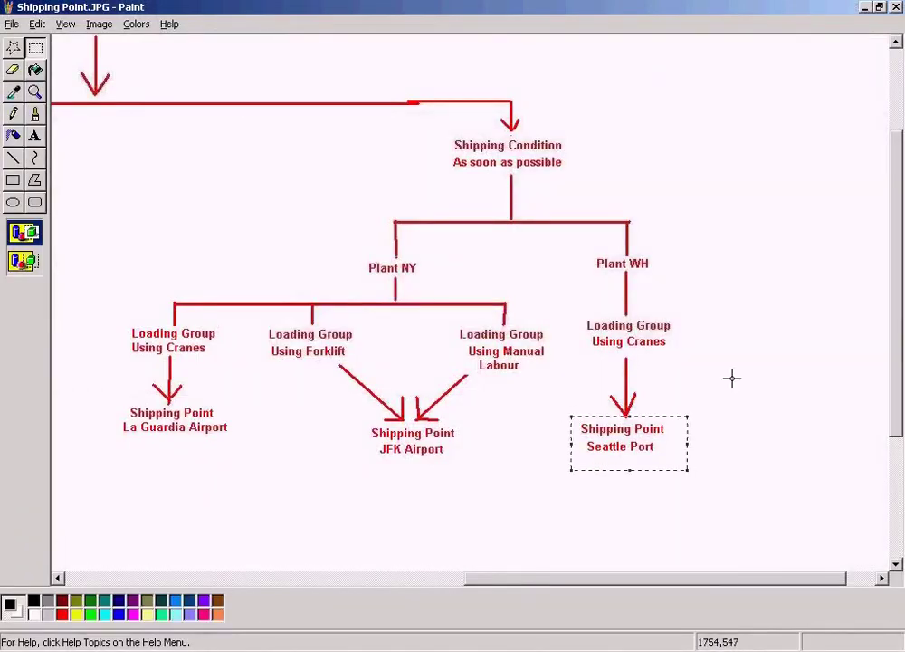
pyautogui.hotkey('alt', 'Tab')
pyautogui.write('ST')
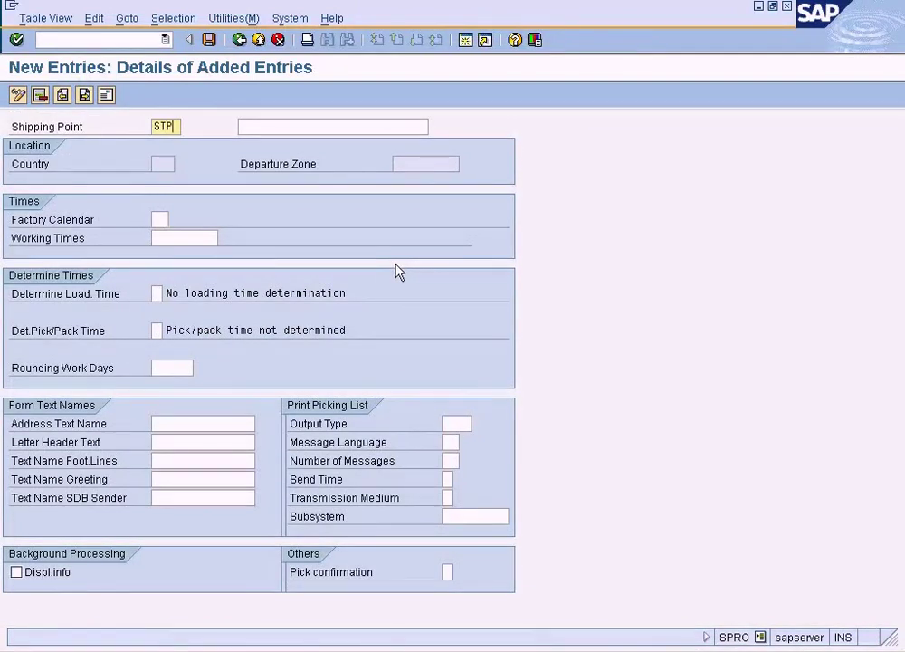
pyautogui.press('Tab')
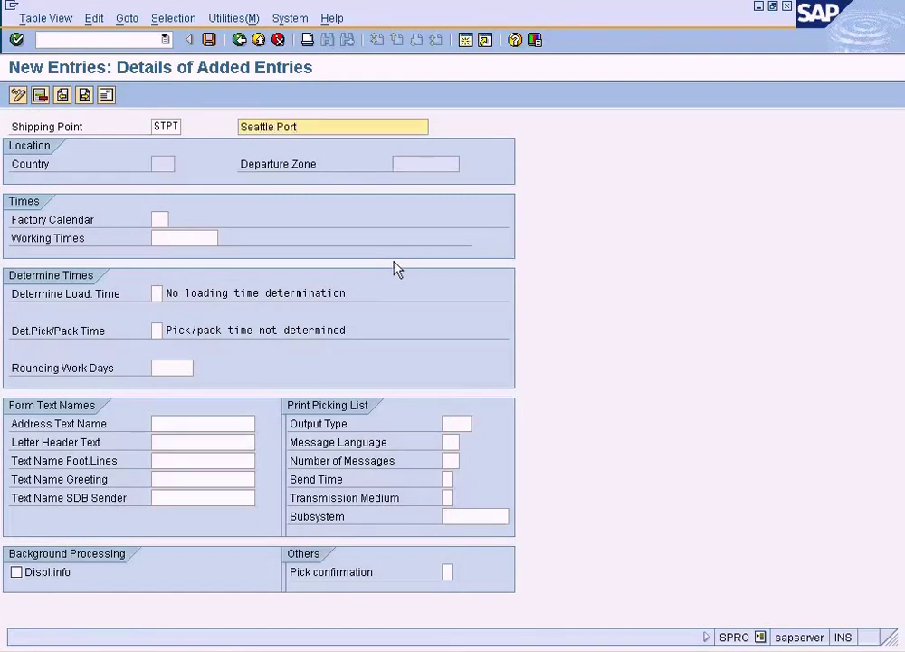
# Set the country to US in the address of shipping point STPT, save it and return to the shipping points overview
pyautogui.click(209, 40)
pyautogui.click(272, 328)
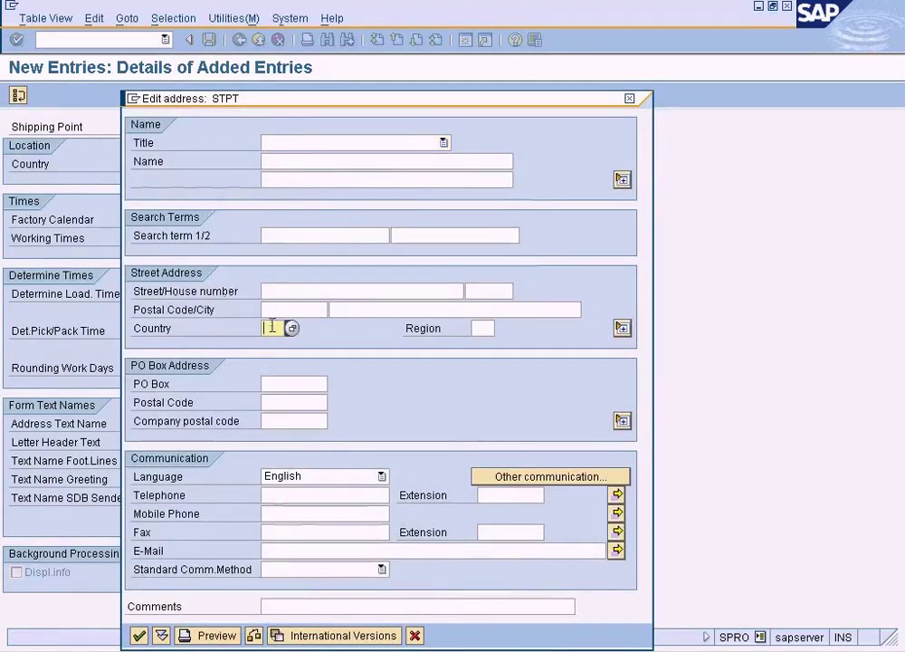
pyautogui.write('US')
pyautogui.press('Return')
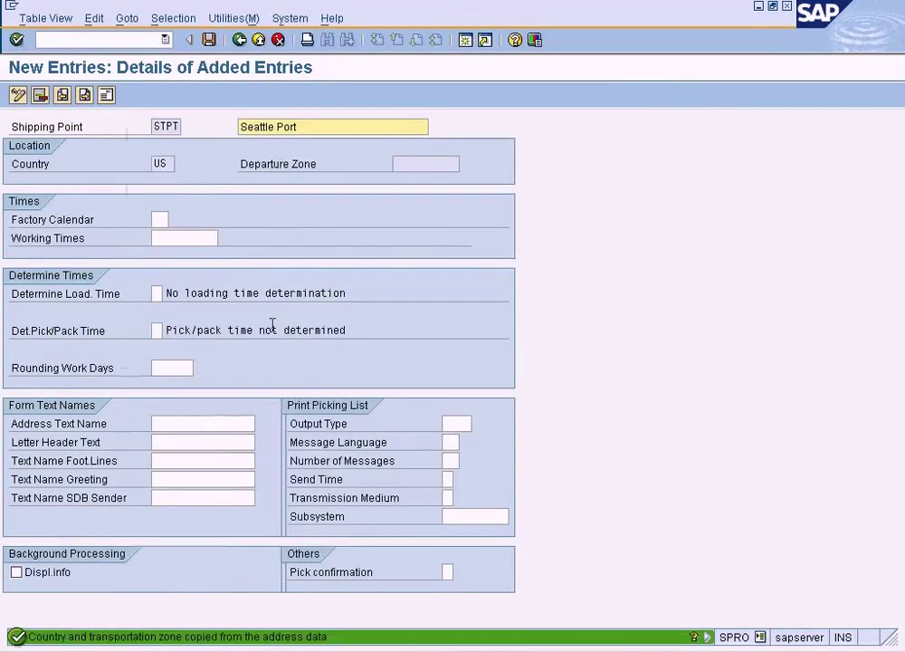
pyautogui.click(209, 40)
pyautogui.click(239, 40)
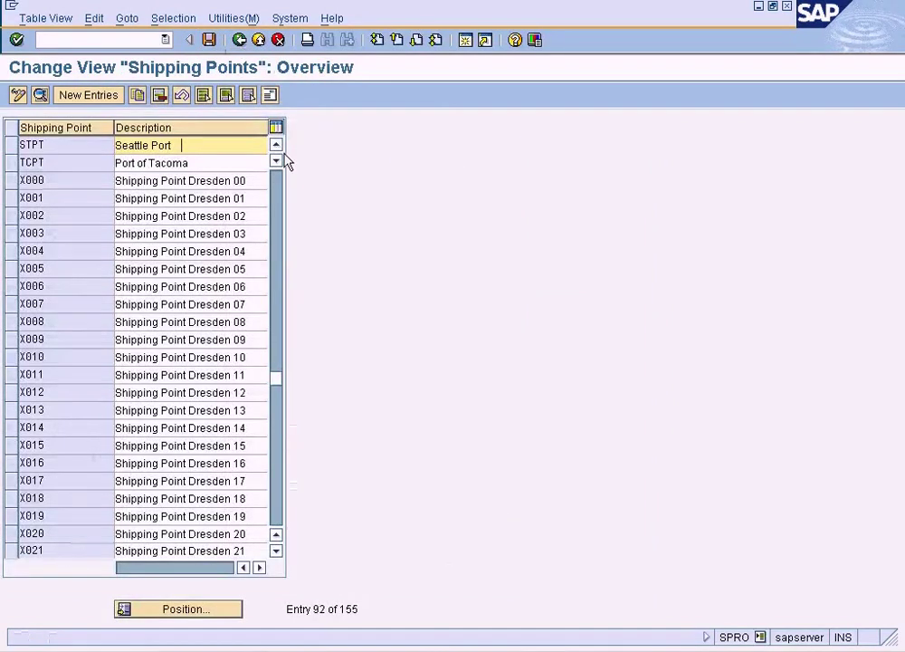
# Check the STPT and TCPT entries in the shipping points overview and return to the customizing guide
pyautogui.click(279, 146)
pyautogui.click(279, 146)
pyautogui.click(279, 146)
pyautogui.click(279, 147)
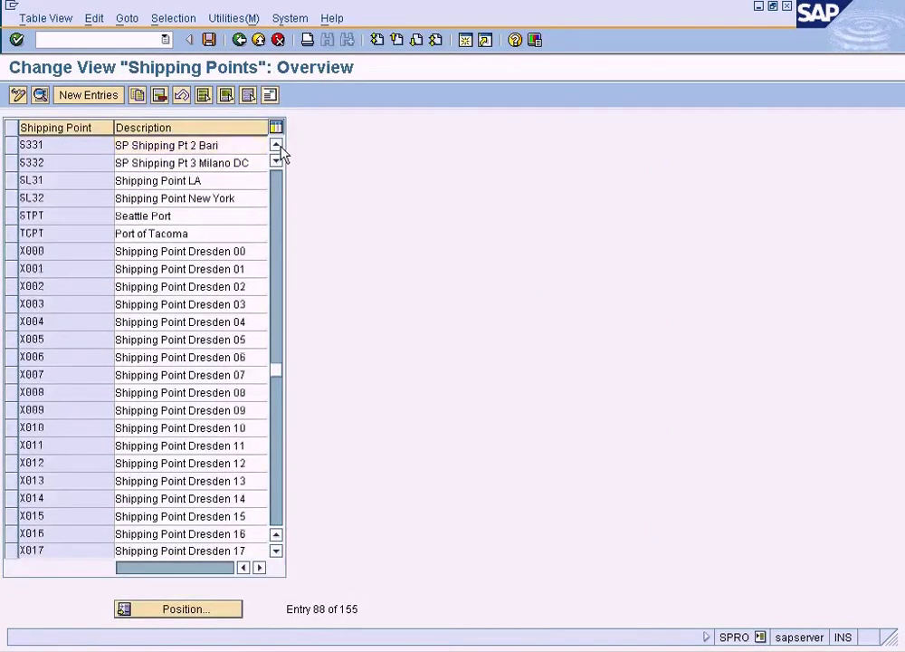
pyautogui.click(279, 147)
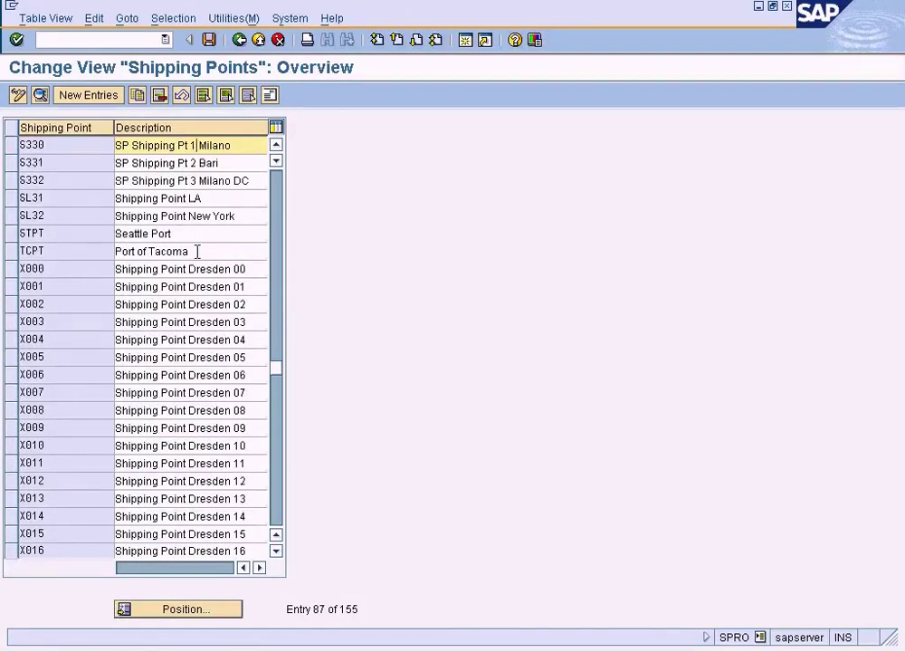
pyautogui.click(65, 247)
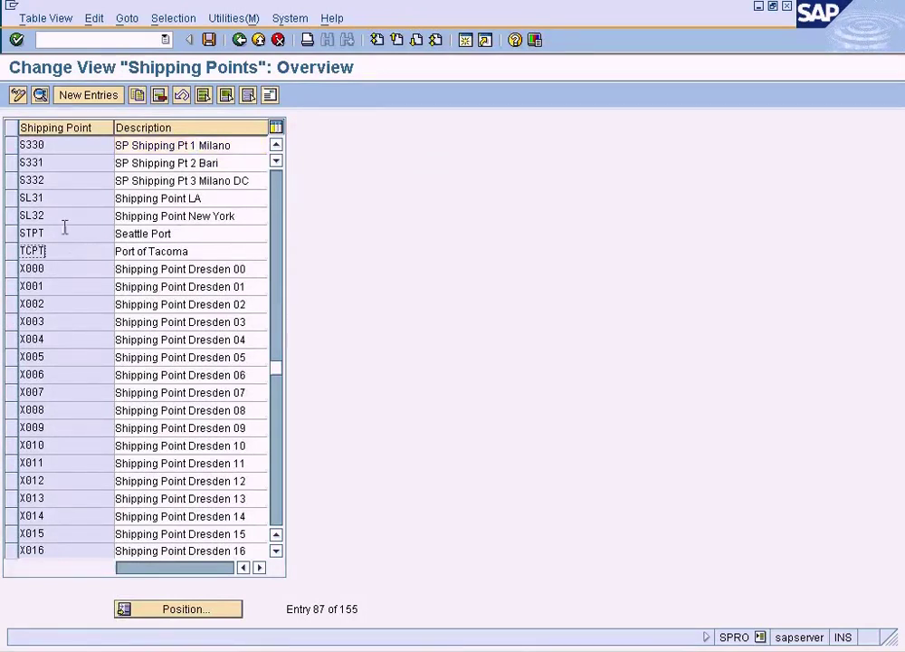
pyautogui.click(65, 227)
pyautogui.click(68, 246)
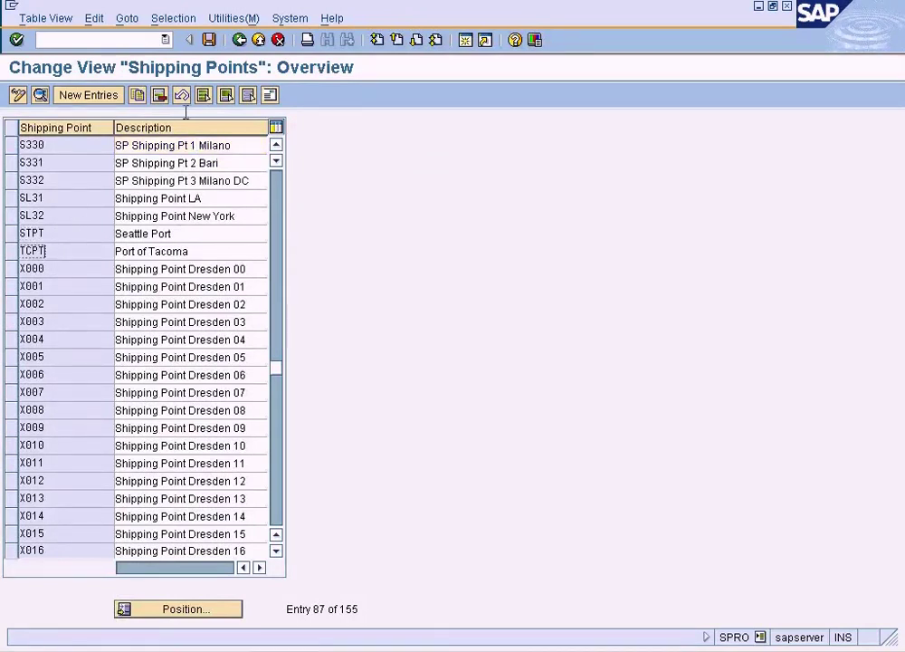
pyautogui.click(239, 41)
# Switch to the Paint diagram, clear the selection around Seattle Port and review which shipping points belong to Plant NY and Plant WH
pyautogui.click(93, 533)
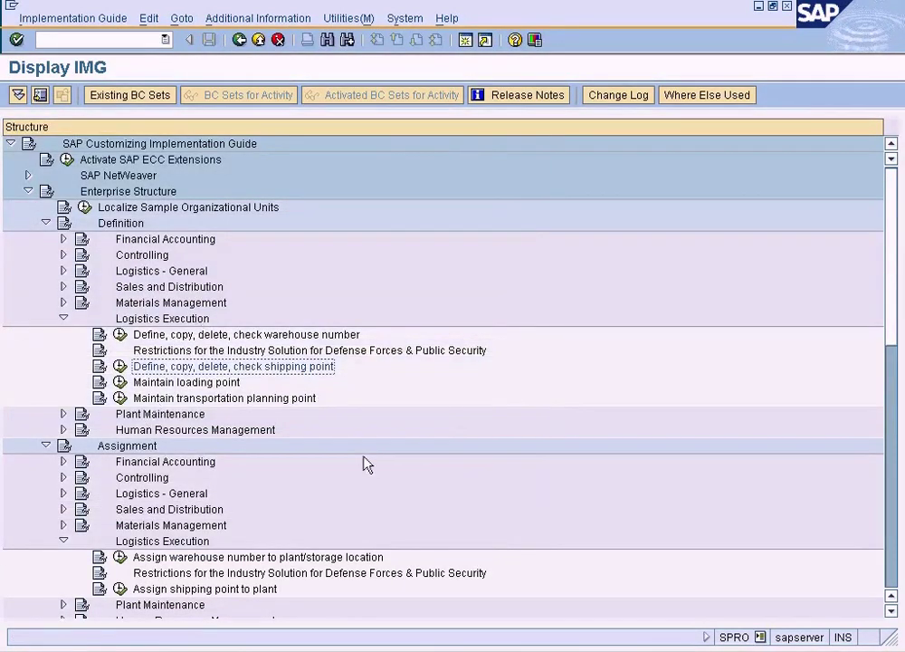
pyautogui.click(485, 634)
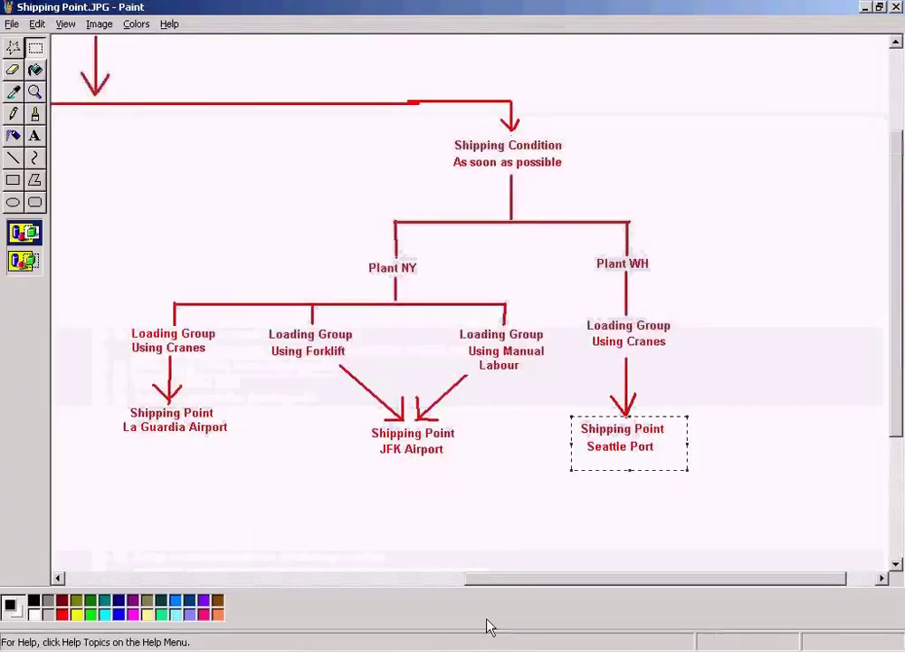
pyautogui.click(399, 536)
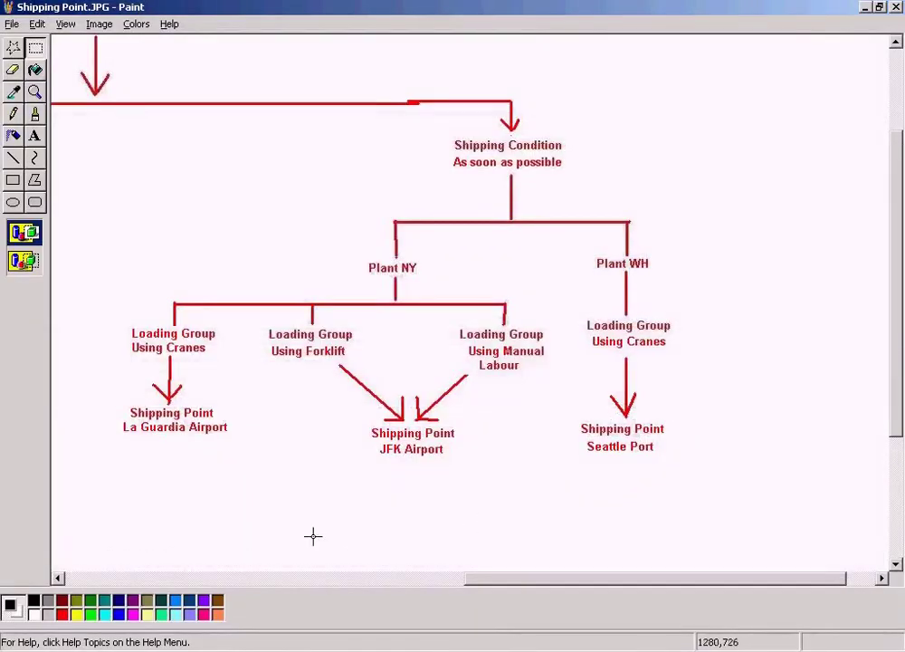
pyautogui.click(58, 577)
pyautogui.click(57, 577)
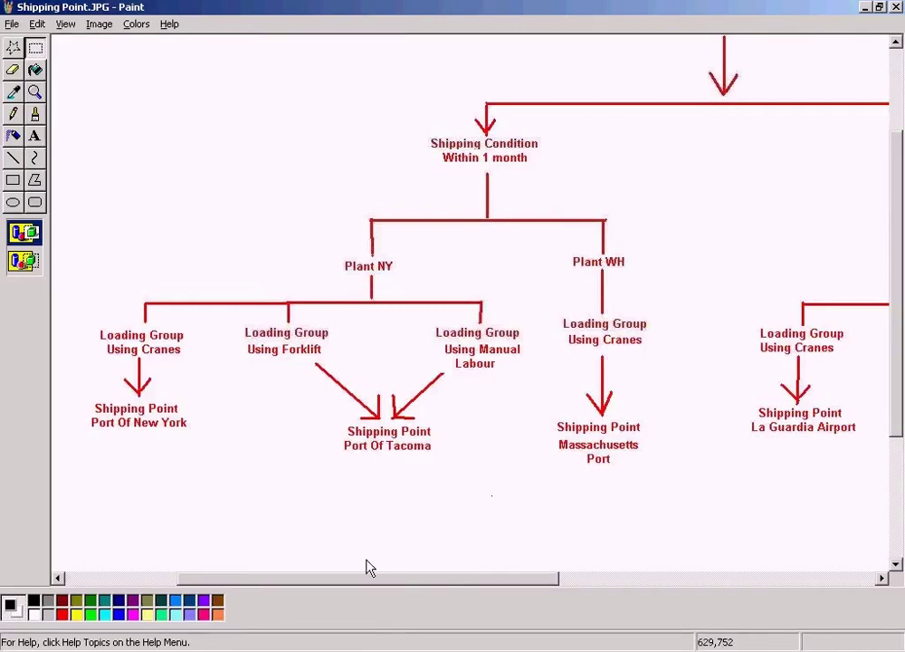
# Switch back to the SAP customizing guide, review the shipping point definition activity and collapse Logistics Execution under Definition
pyautogui.click(358, 651)
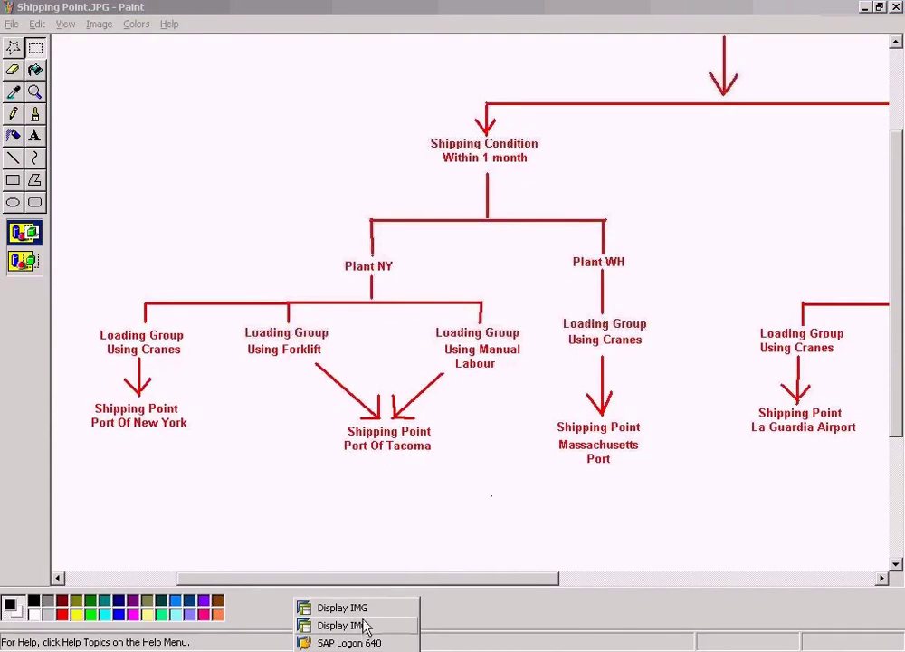
pyautogui.click(366, 609)
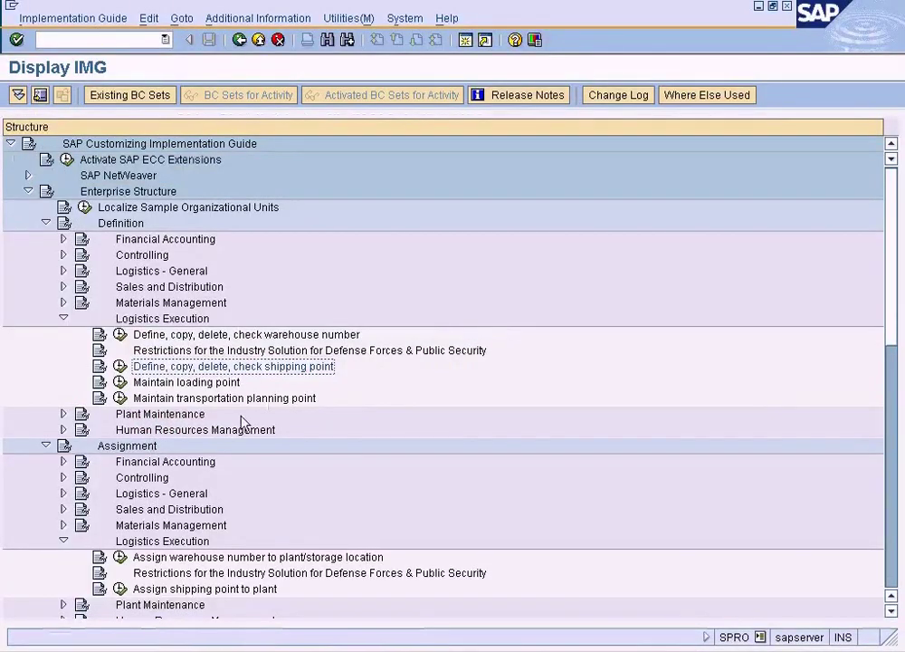
pyautogui.click(122, 222)
pyautogui.click(122, 319)
pyautogui.click(164, 367)
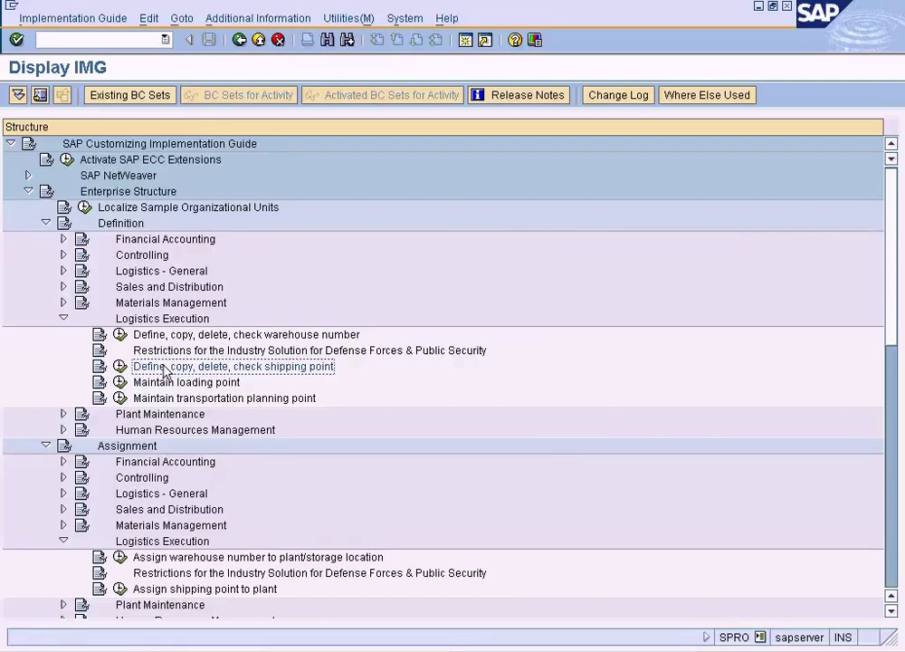
pyautogui.click(63, 319)
# Execute the activity Assign shipping point to plant in the Logistics Execution section under Assignment
pyautogui.click(127, 368)
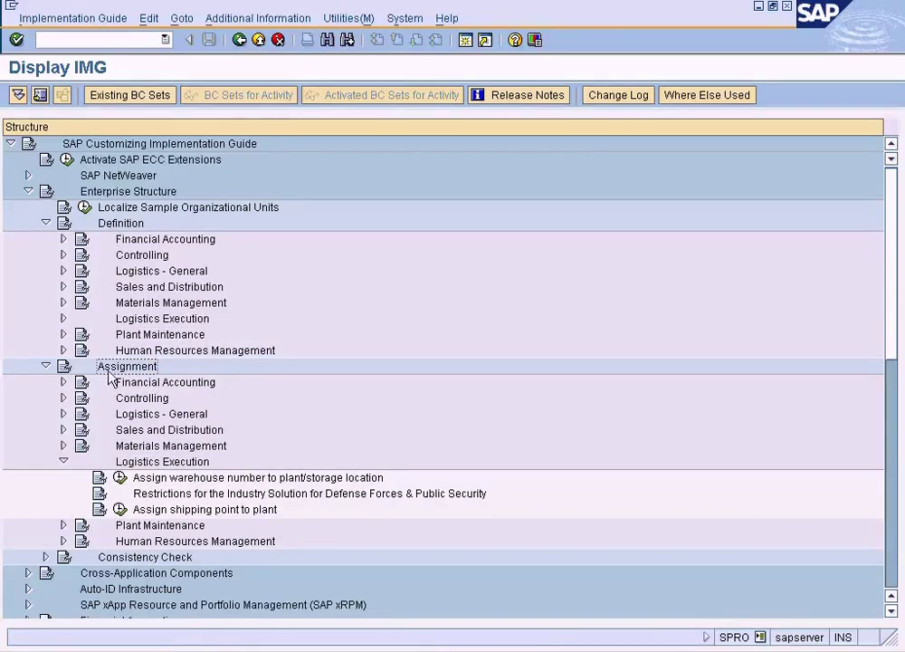
pyautogui.click(149, 464)
pyautogui.click(144, 512)
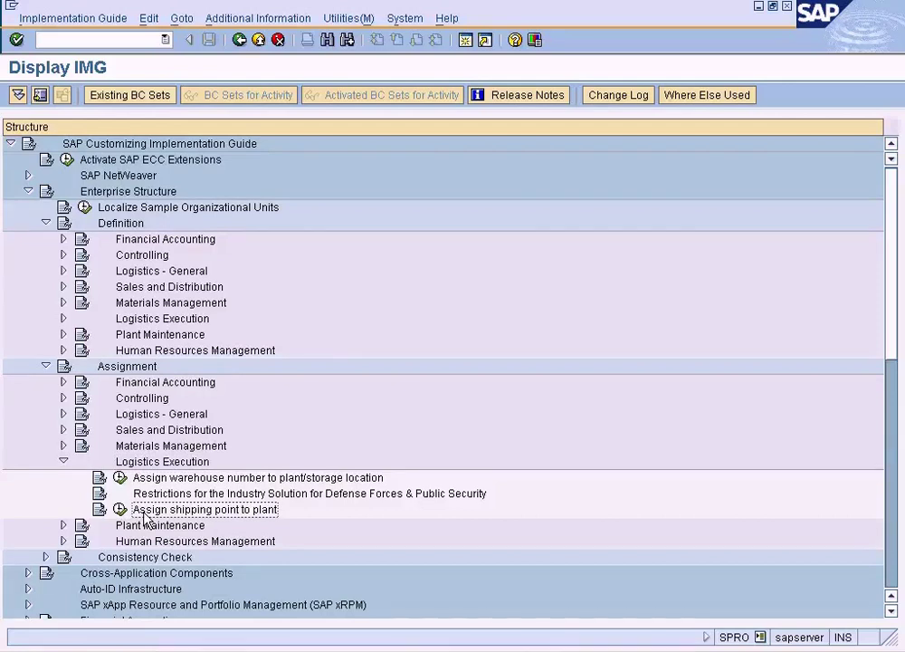
pyautogui.click(121, 511)
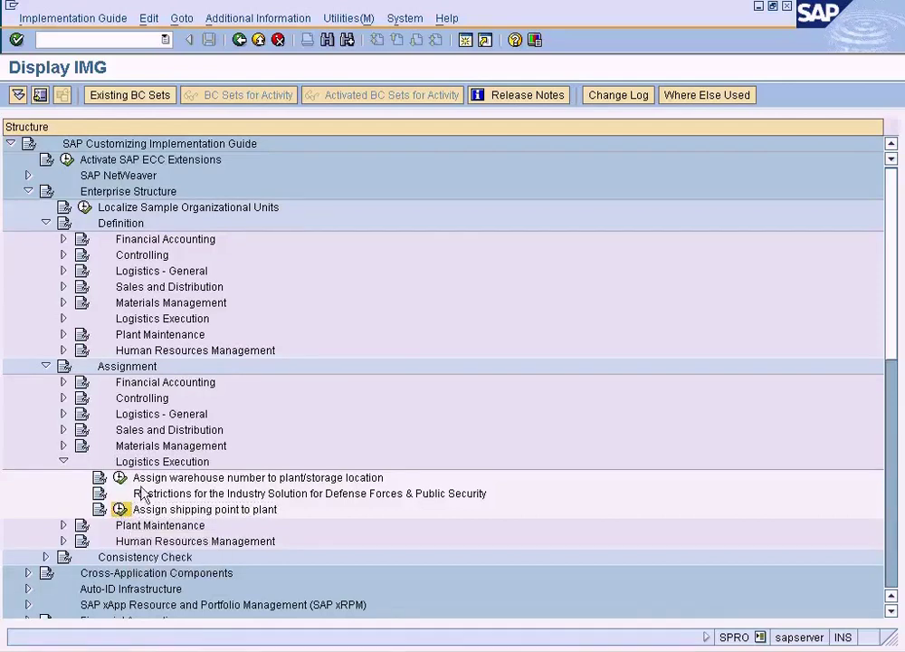